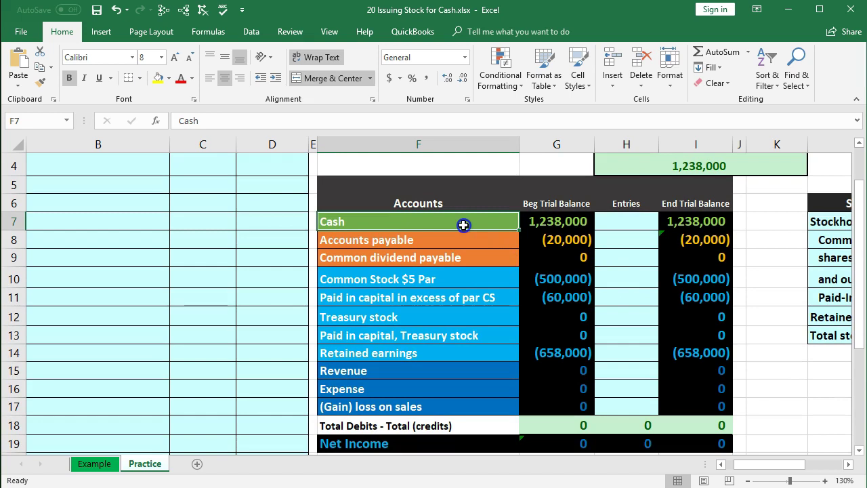
Step: Examine the account groups in column F: Cash, the liabilities, the equity accounts, and the revenue and expense accounts
drag(463, 225, 453, 402)
click(449, 218)
drag(443, 238, 441, 348)
click(441, 369)
drag(438, 381, 437, 398)
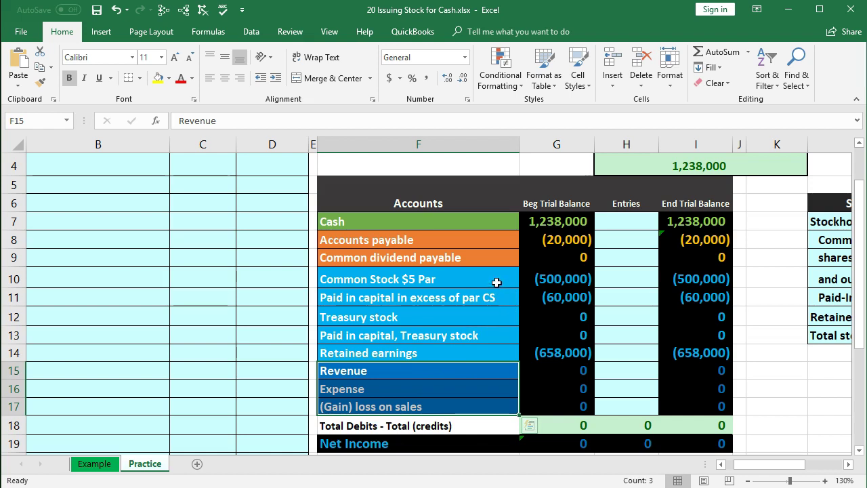
drag(497, 274, 490, 348)
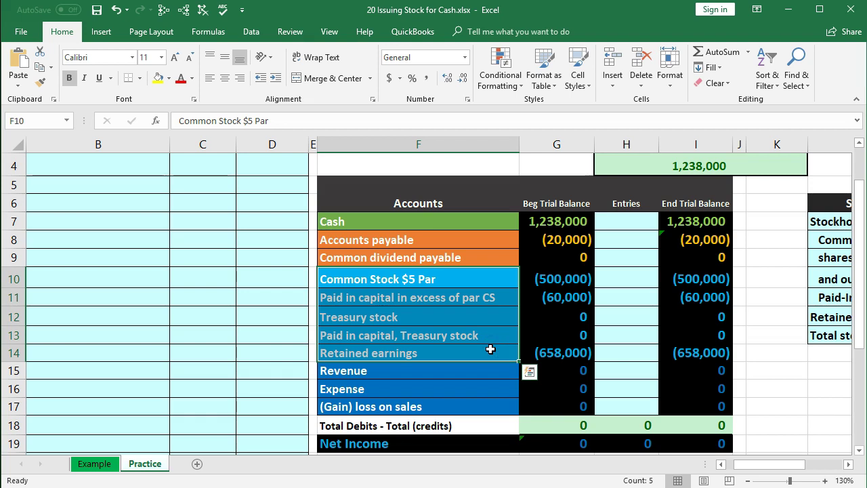
drag(469, 277, 471, 294)
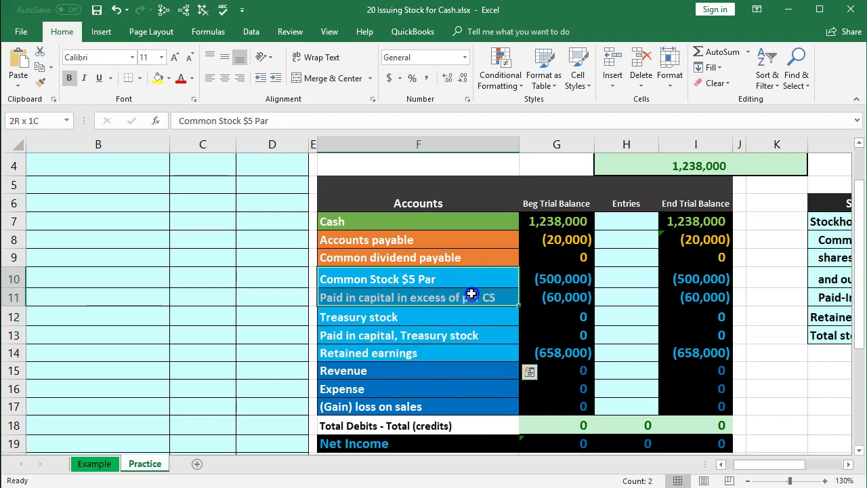
click(467, 350)
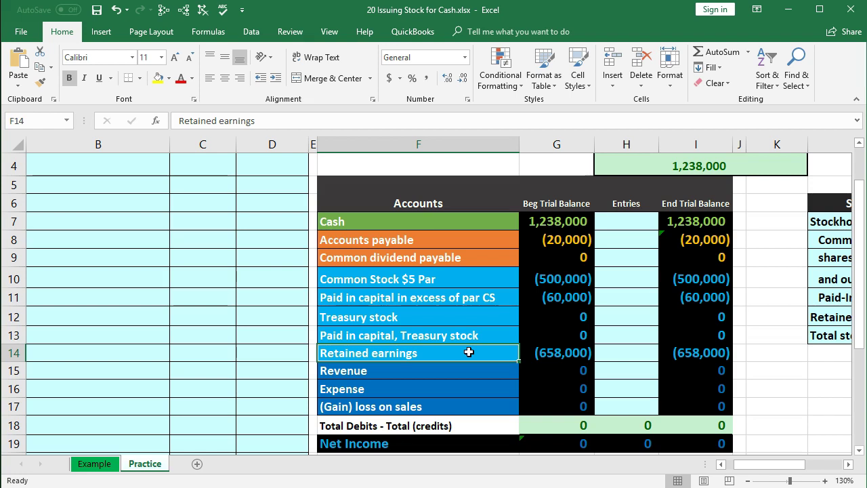
Step: Review the beginning balances of Cash and Accounts payable and inspect the formulas in G18 and G19
click(544, 224)
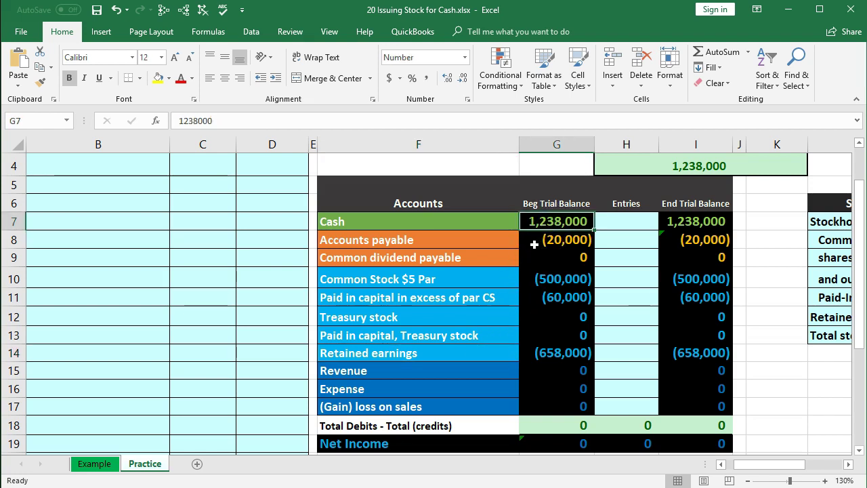
click(534, 244)
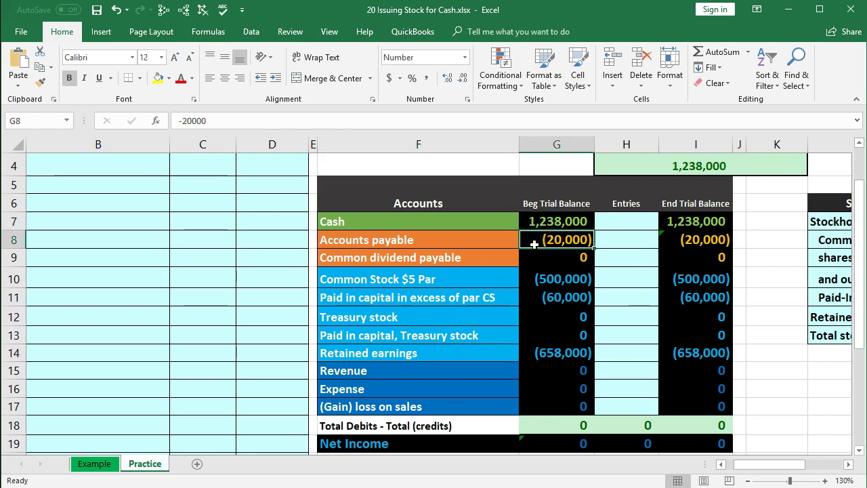
click(536, 220)
click(536, 235)
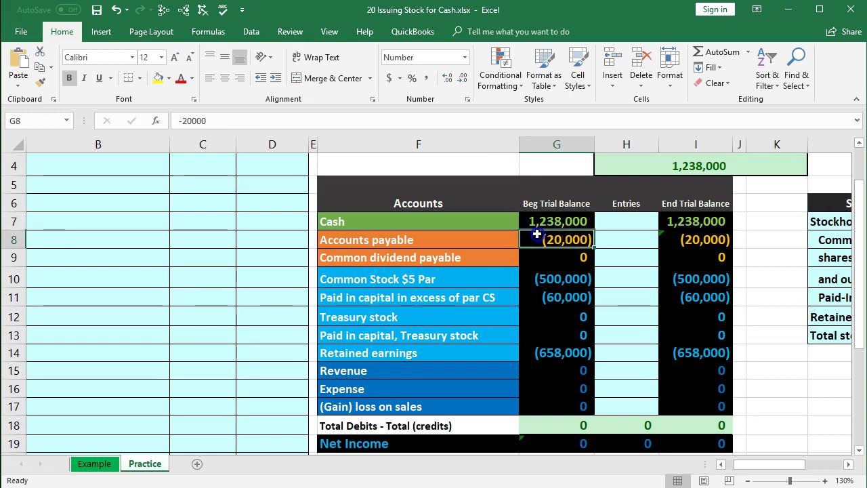
click(558, 424)
key(alt+equal)
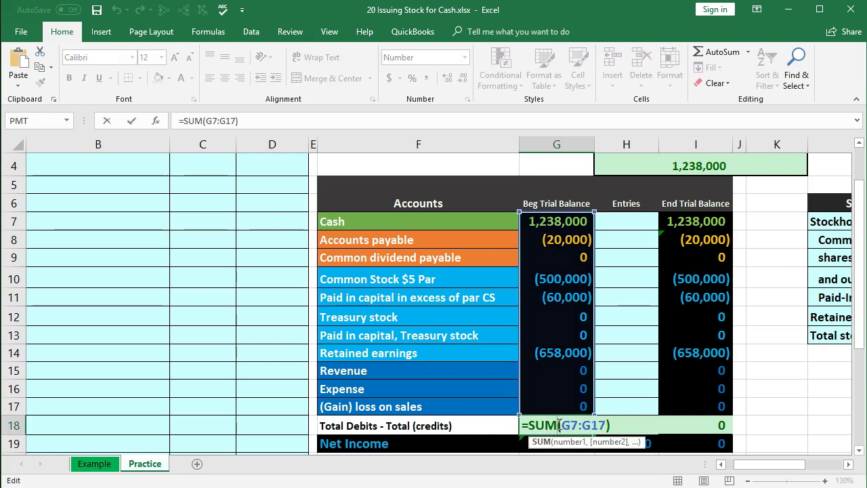
key(Return)
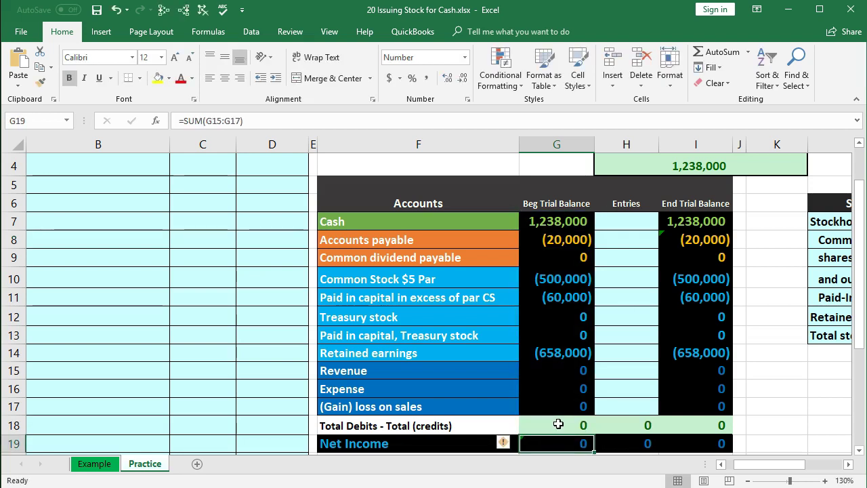
double_click(554, 442)
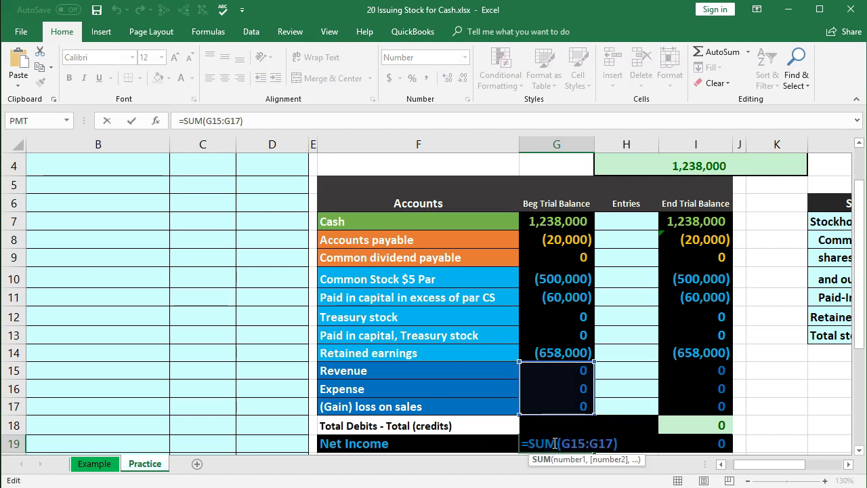
key(Return)
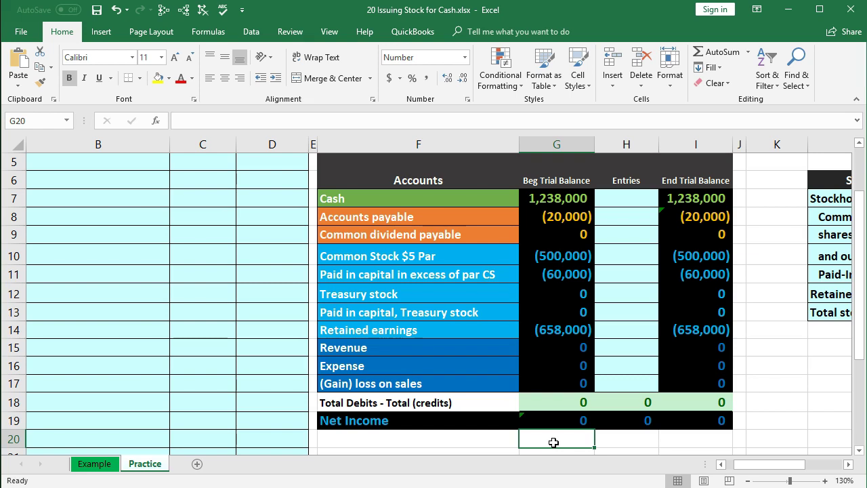
Step: Copy the Cash account name from F7 and paste it as values only into B2 of the journal entry
drag(774, 464, 765, 465)
scroll(346, 406, up, 2)
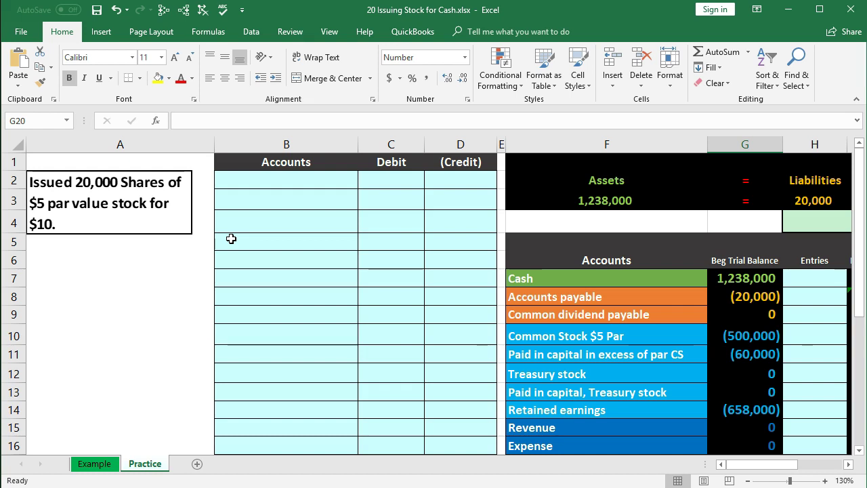
click(400, 339)
scroll(405, 345, down, 1)
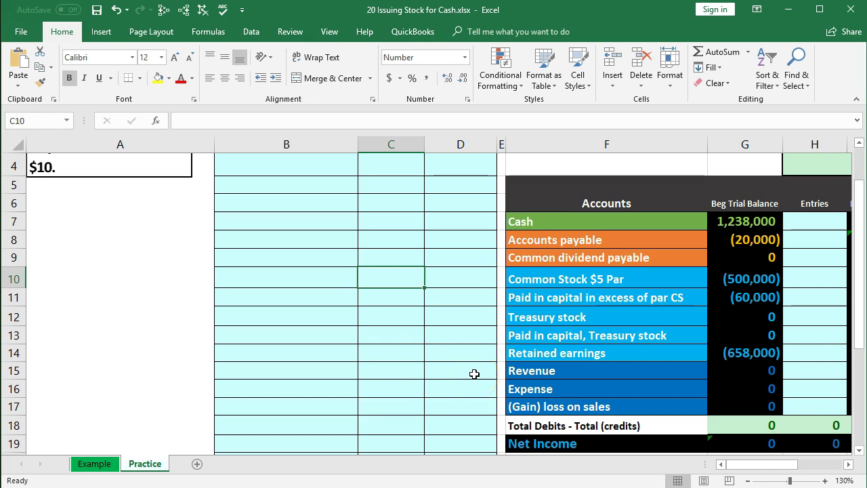
scroll(474, 373, up, 1)
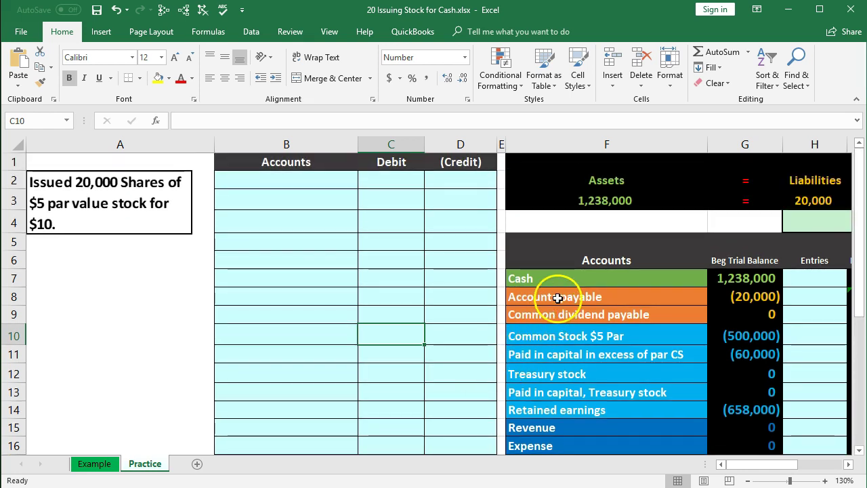
click(662, 279)
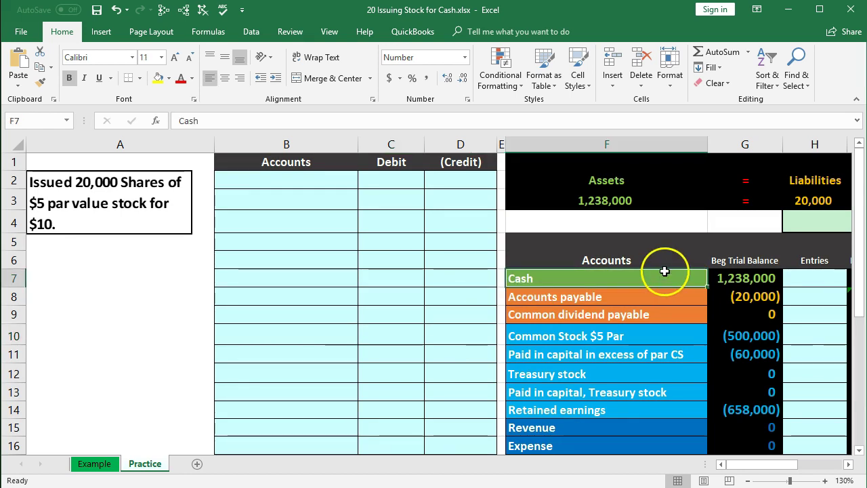
right_click(654, 275)
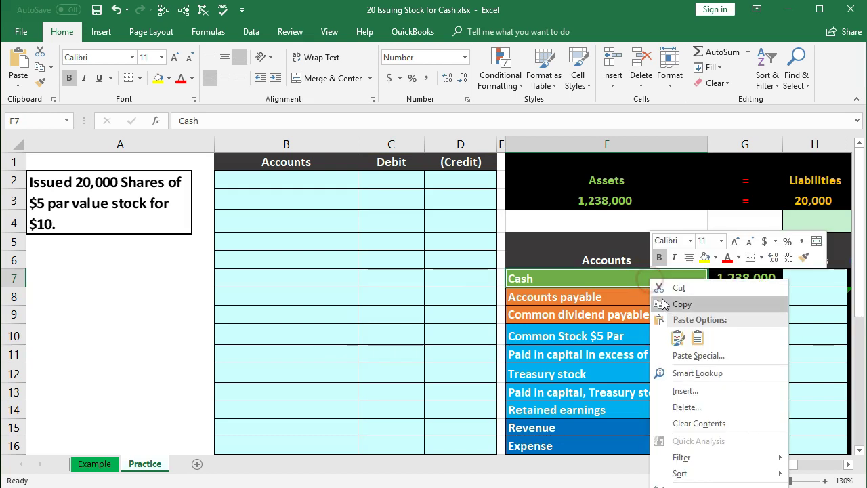
click(662, 300)
click(288, 175)
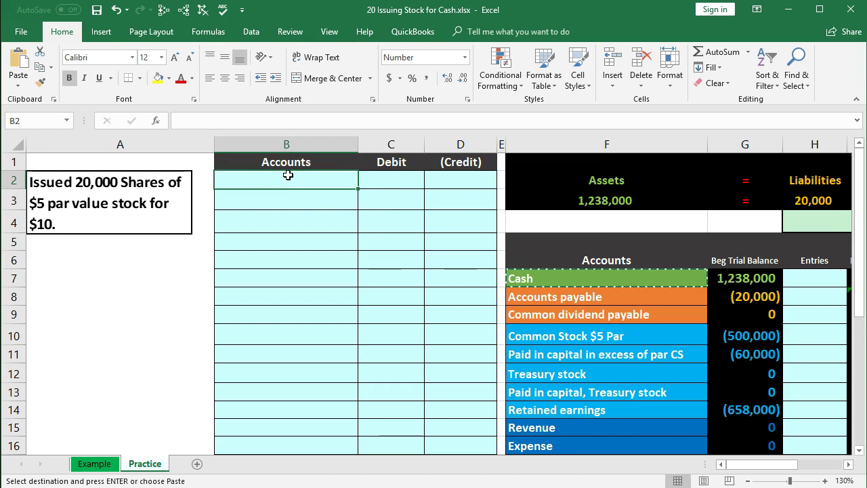
right_click(288, 174)
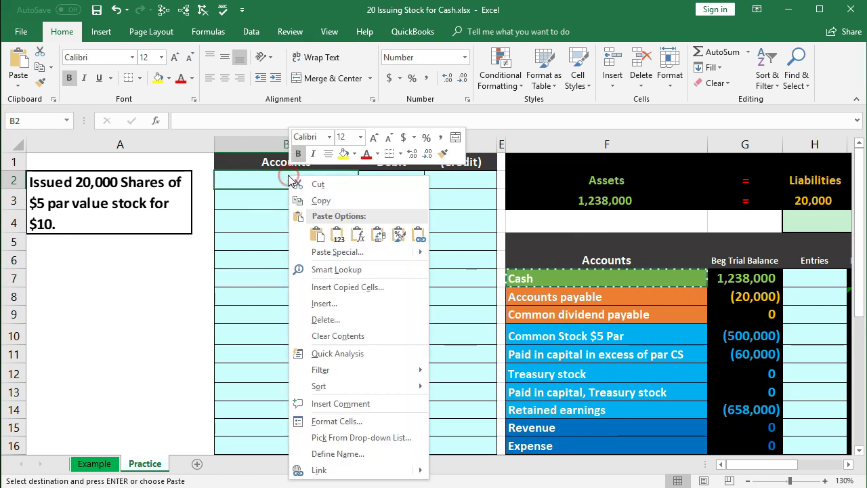
click(337, 233)
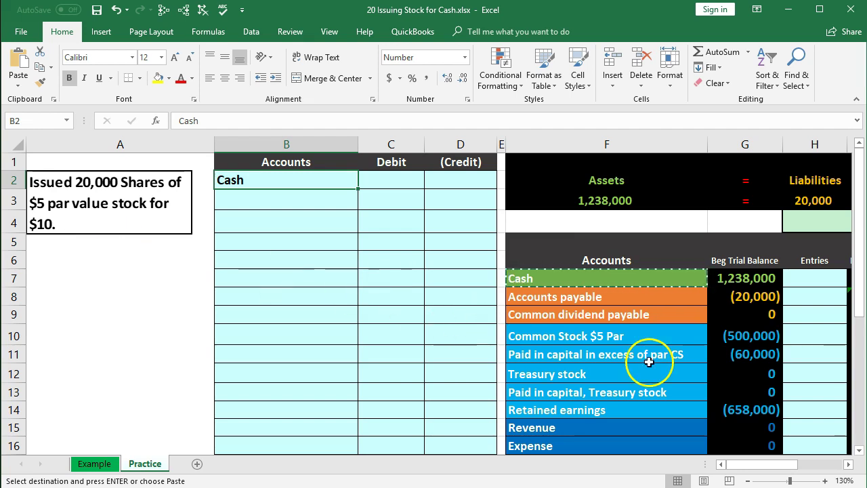
Step: Switch to Calculator, multiply 20,000 shares by the issue price of 10, and close Calculator
click(748, 338)
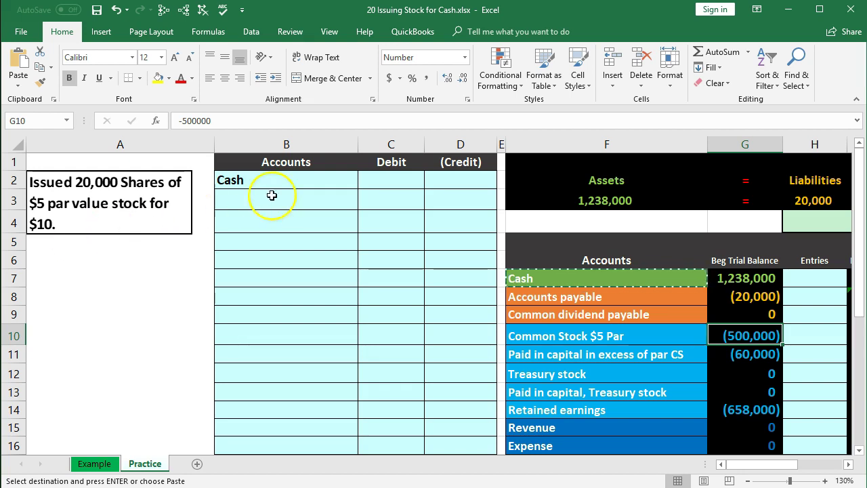
click(384, 184)
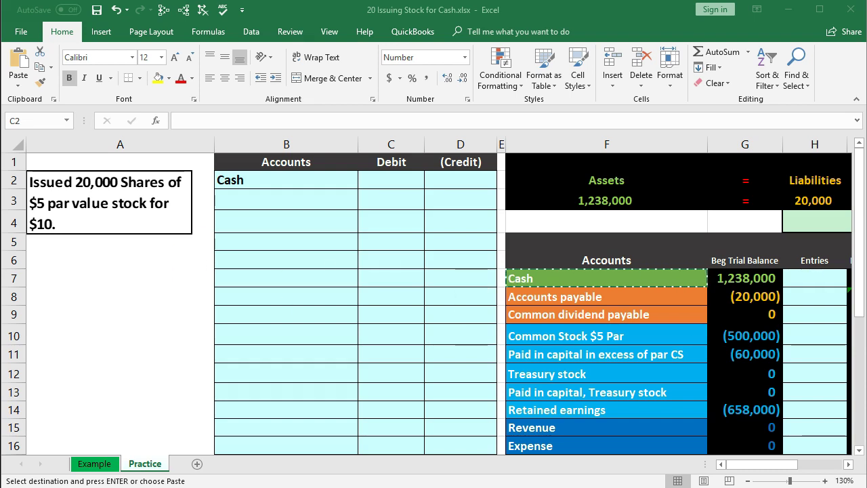
drag(756, 142, 735, 134)
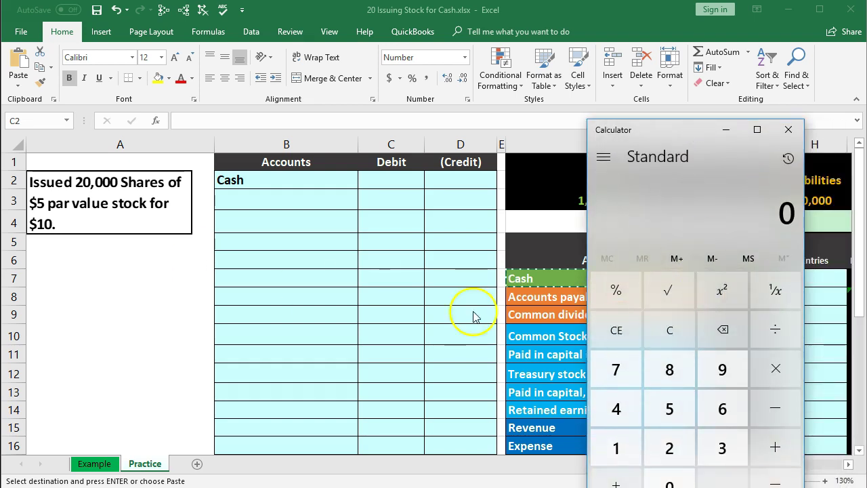
text(200000)
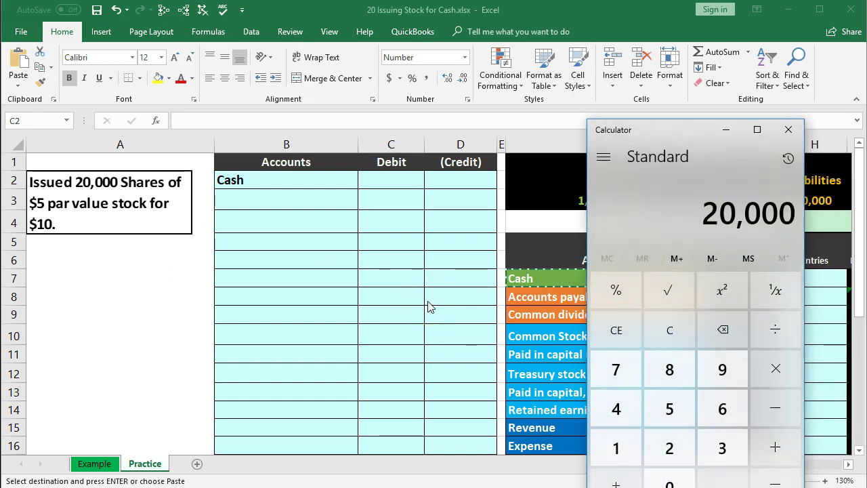
text(*10)
key(Return)
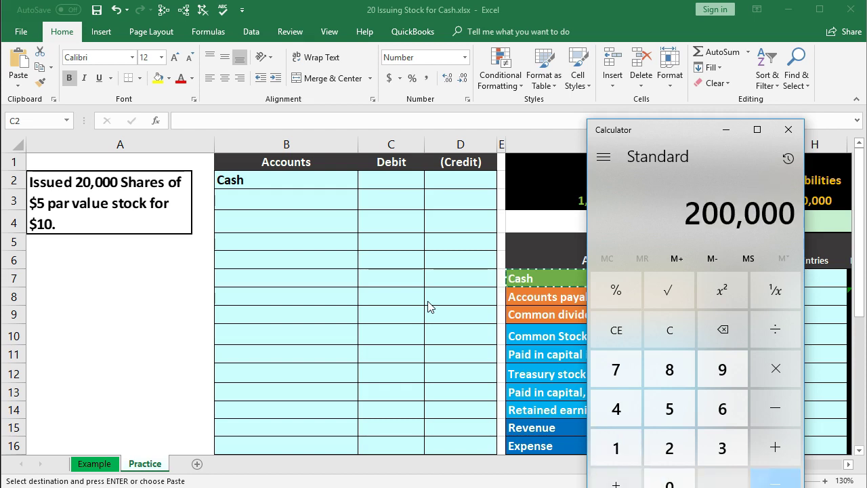
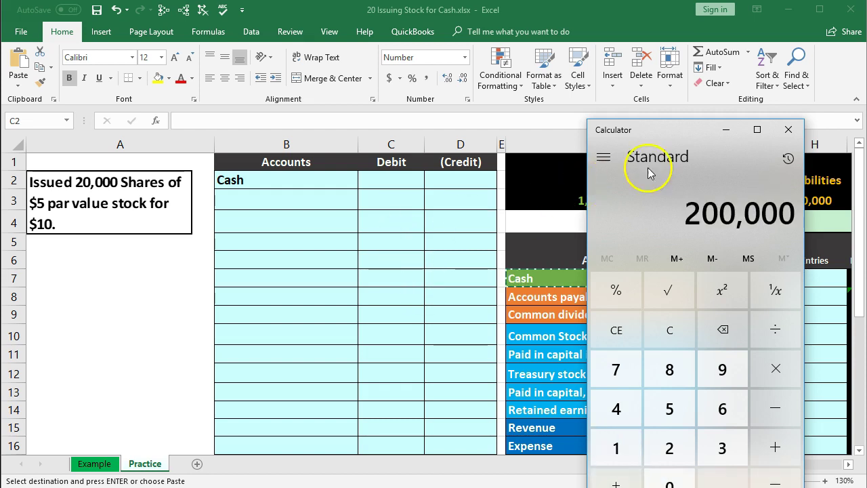
click(788, 128)
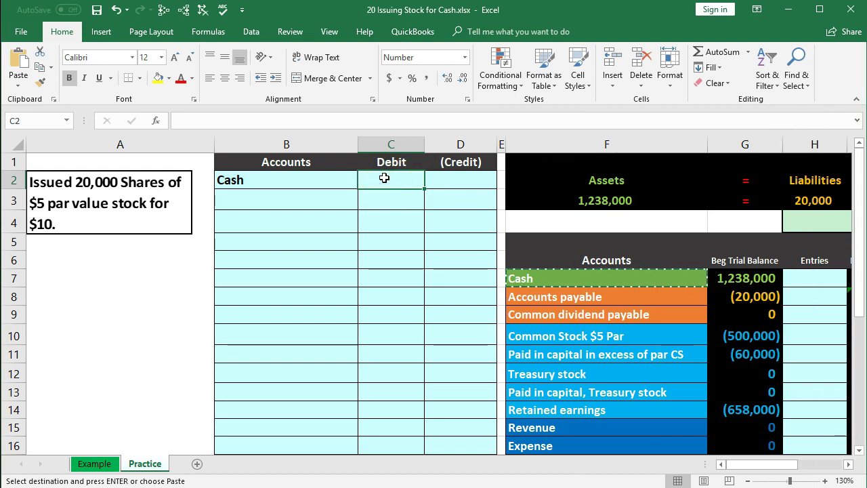
Step: Enter the formula =20000*10 in C2 as the debit to Cash
key(Escape)
text(=)
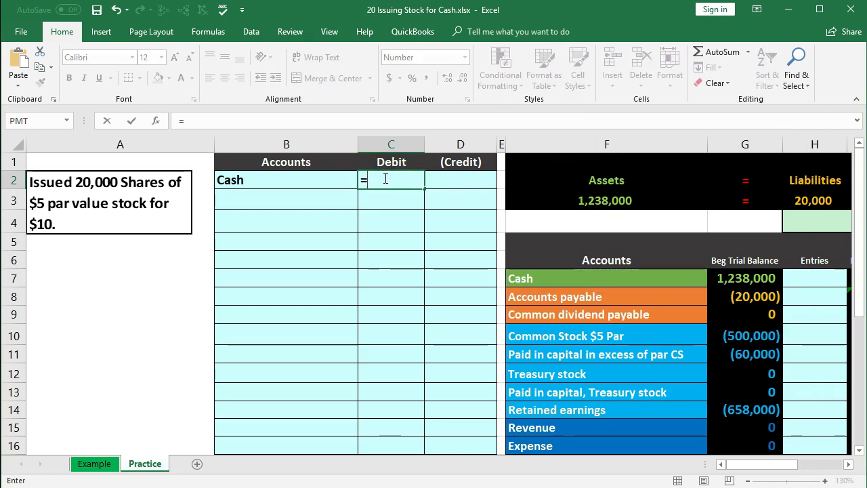
text(20000)
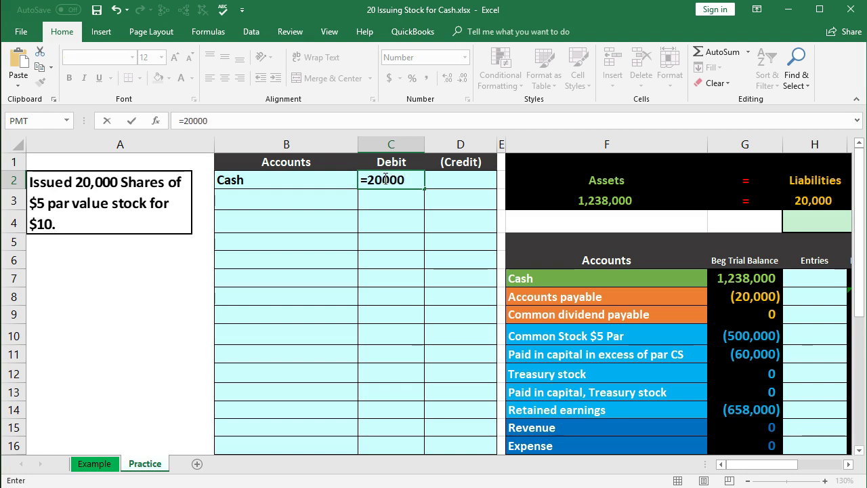
text(*10)
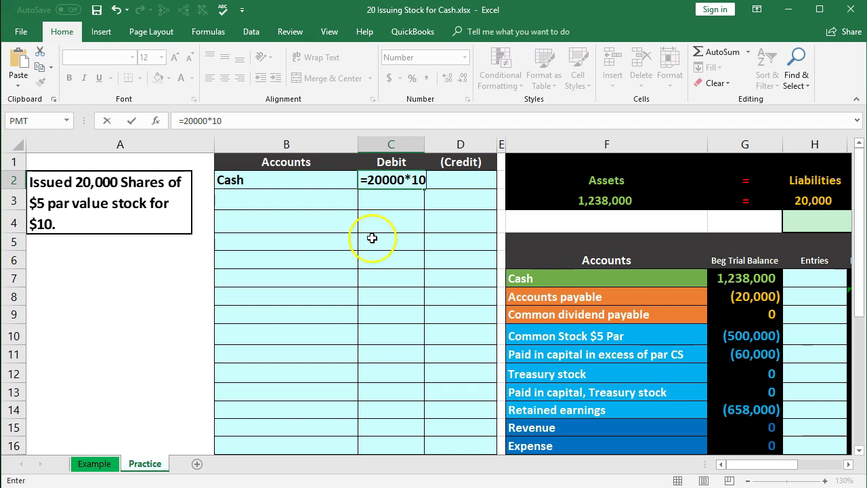
key(Return)
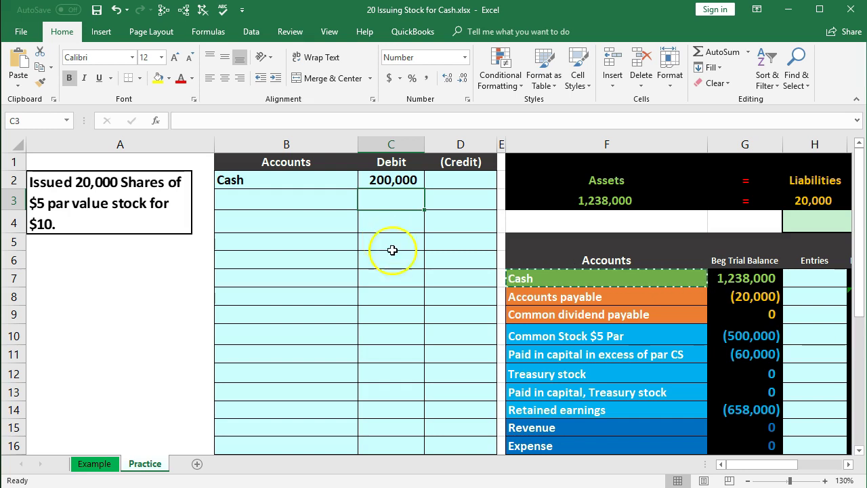
Step: Copy the Common Stock $5 Par account name from F10 and paste it as values only into B3 of the journal entry
click(588, 337)
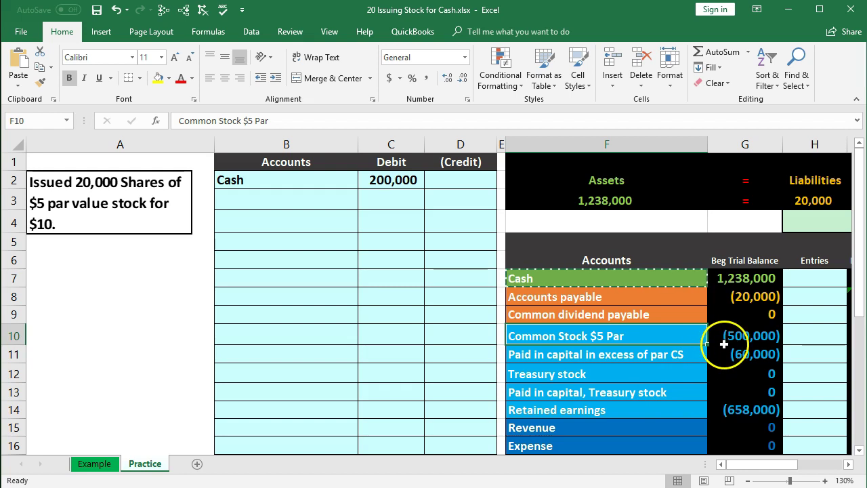
drag(725, 342, 714, 405)
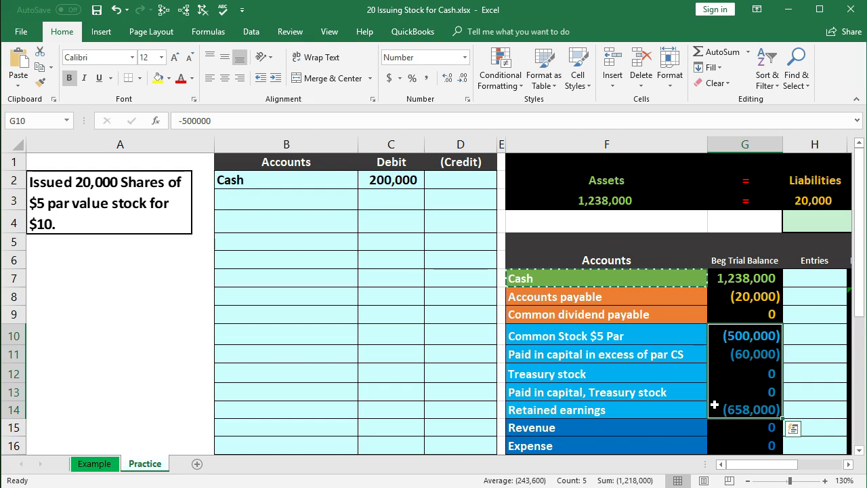
click(633, 336)
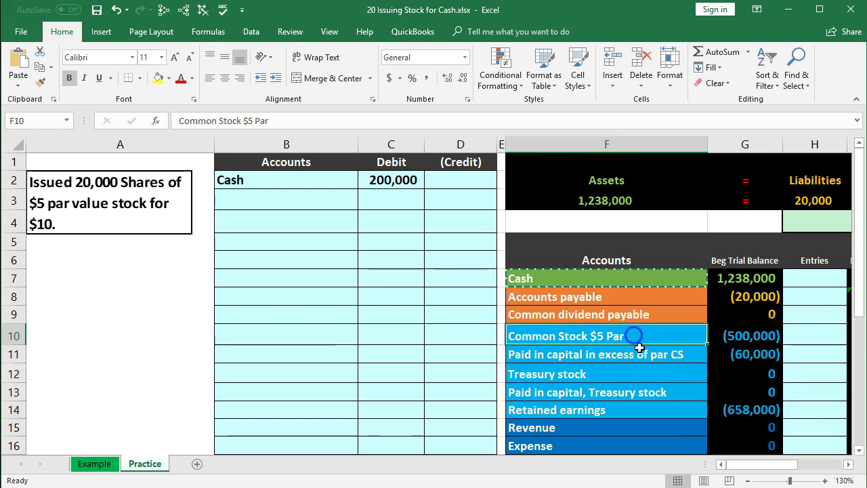
click(728, 335)
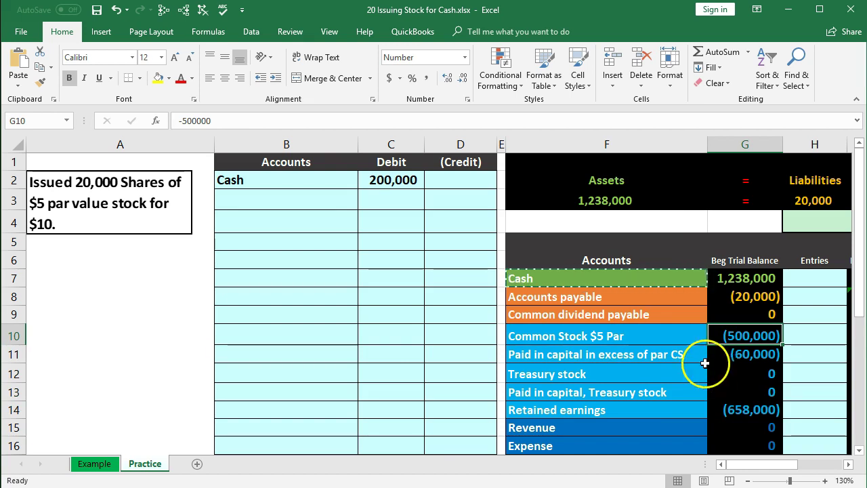
click(648, 335)
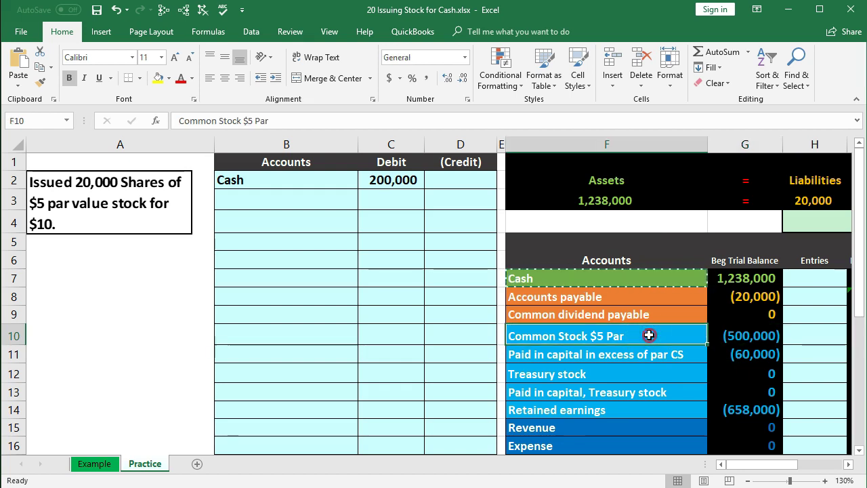
right_click(649, 335)
click(679, 56)
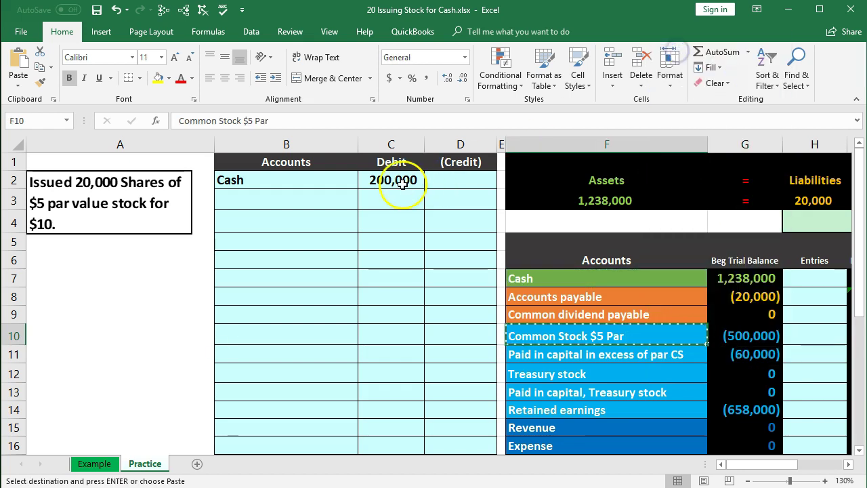
click(294, 199)
right_click(295, 200)
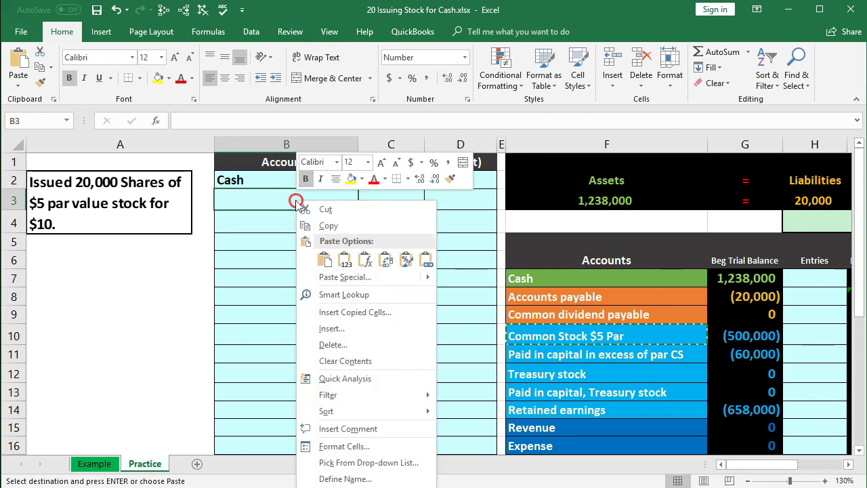
click(344, 259)
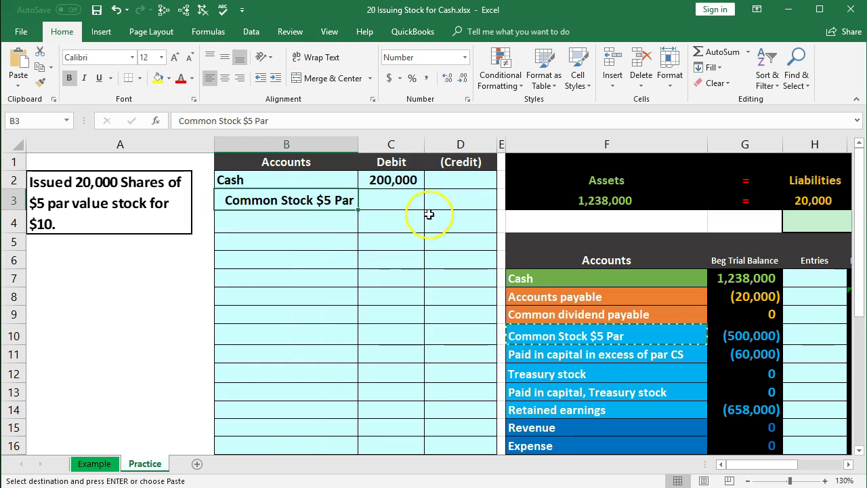
Step: Switch to Calculator, multiply 20,000 shares by the par value of 5, and close Calculator
click(451, 199)
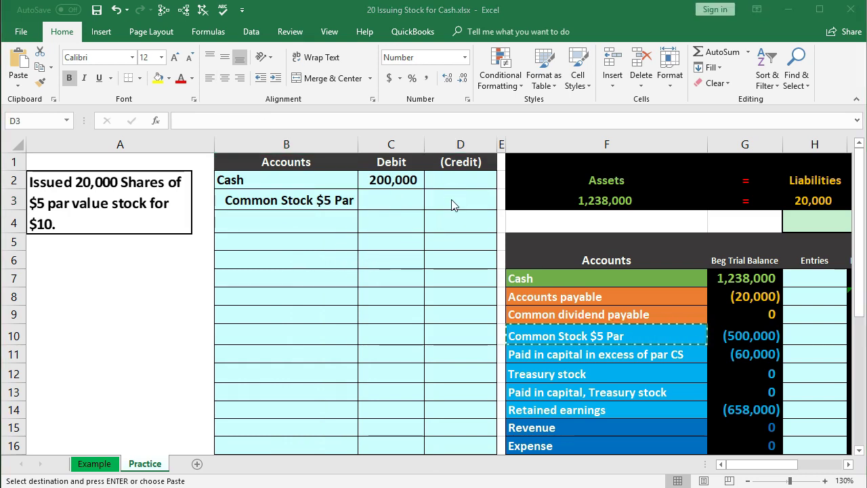
key(XF86Calculator)
click(669, 328)
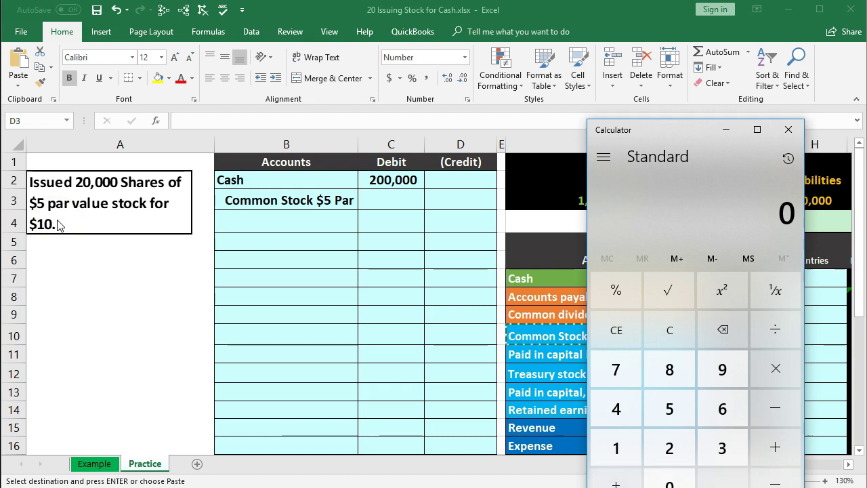
text(20000*)
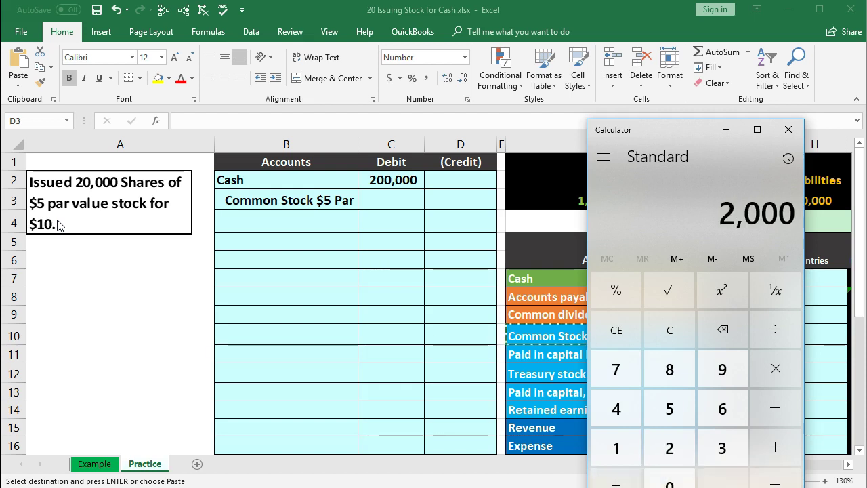
text(5)
key(Return)
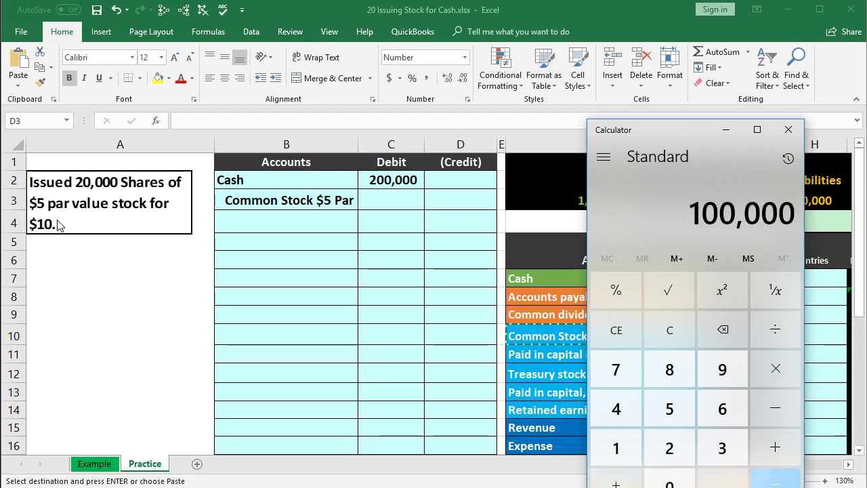
click(303, 219)
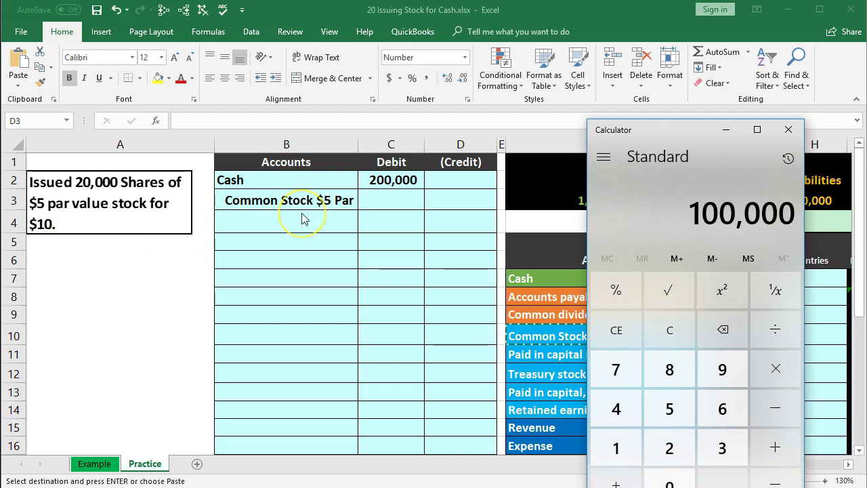
click(716, 162)
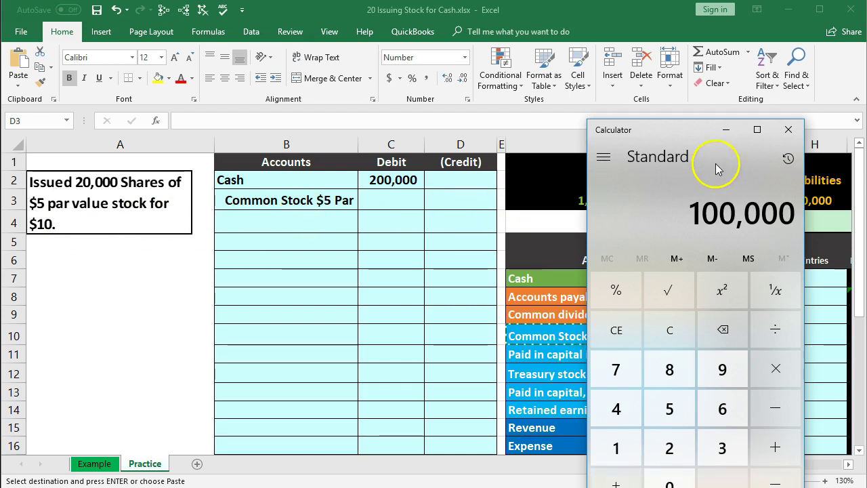
click(789, 129)
Step: Enter the formula -20000*5 in D3 as the credit to Common Stock $5 Par
click(459, 201)
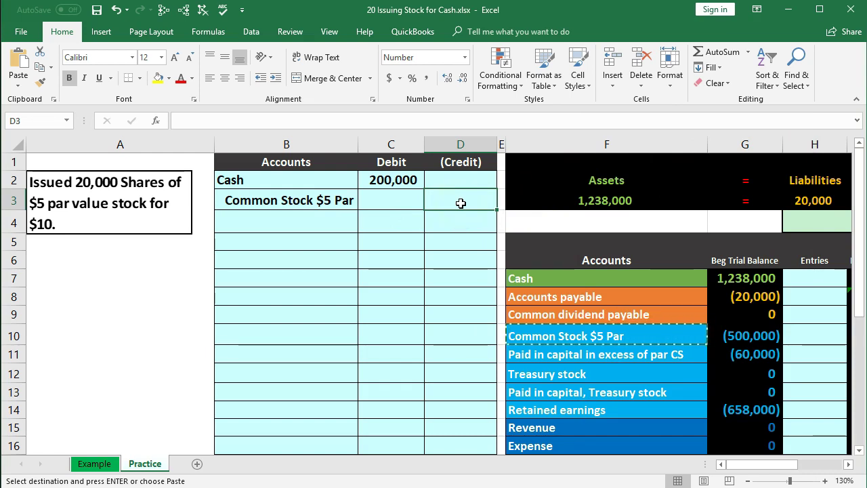
text(-)
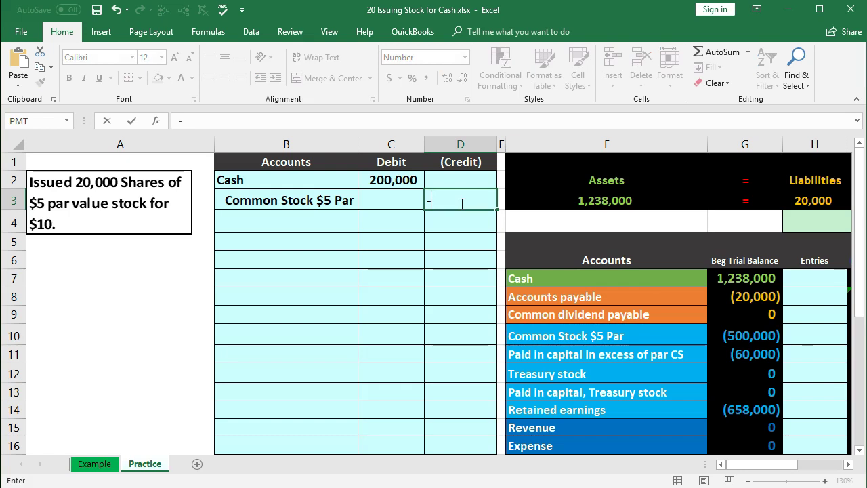
text(20000)
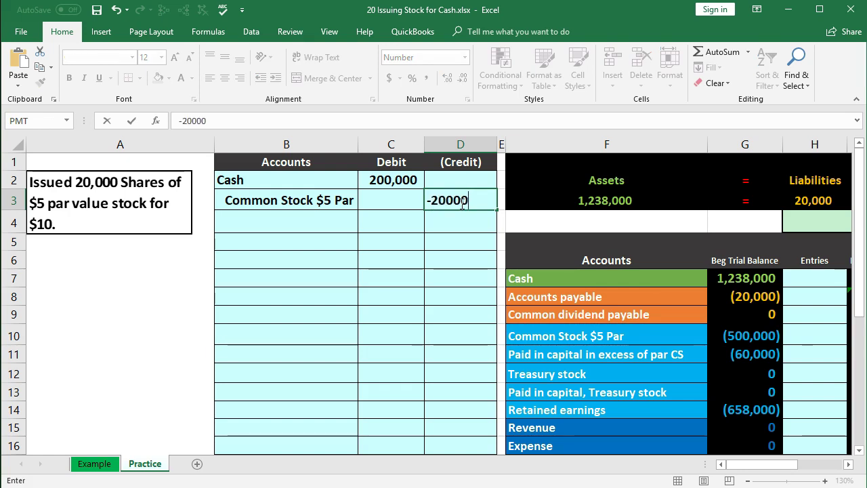
text(*5)
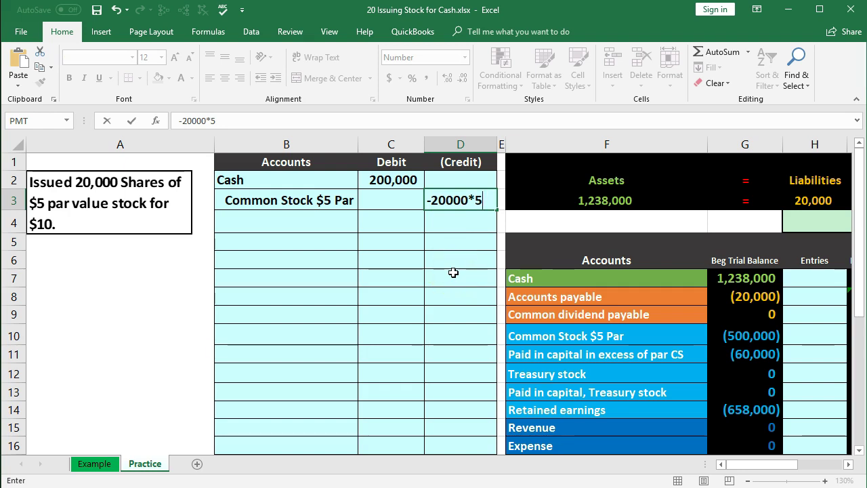
key(Return)
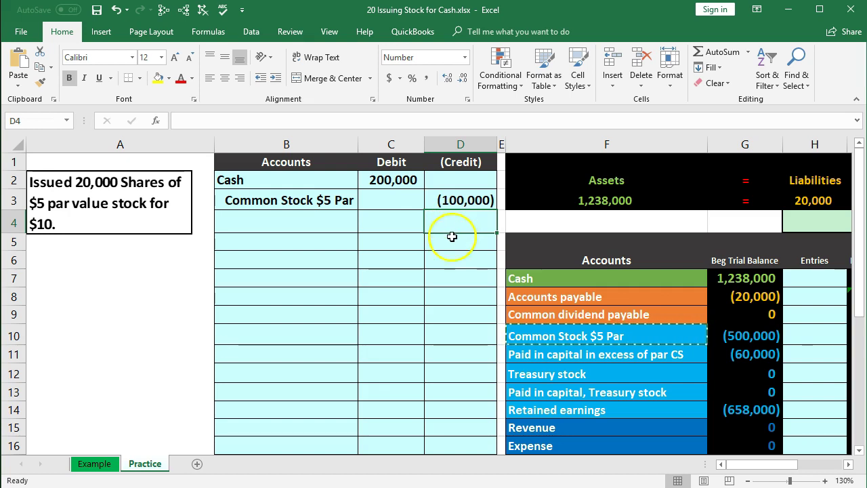
Step: Enter a negative SUM formula in D4 to calculate the balancing credit of the journal entry
text(-)
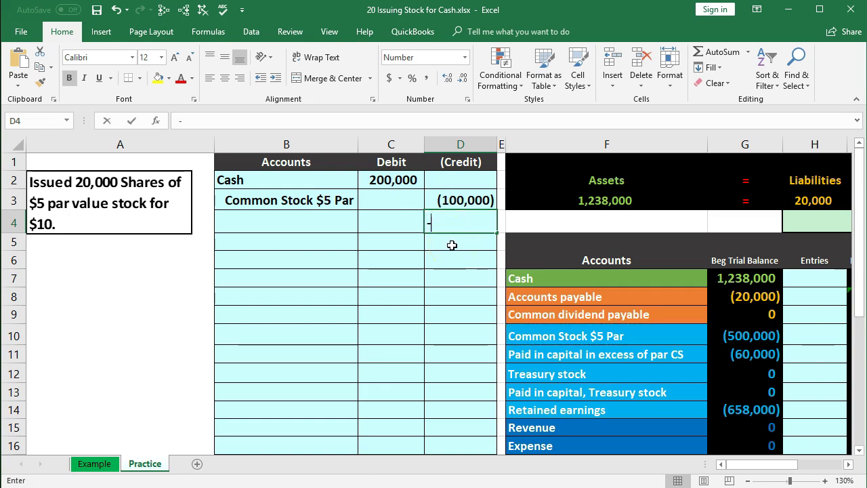
text(sum)
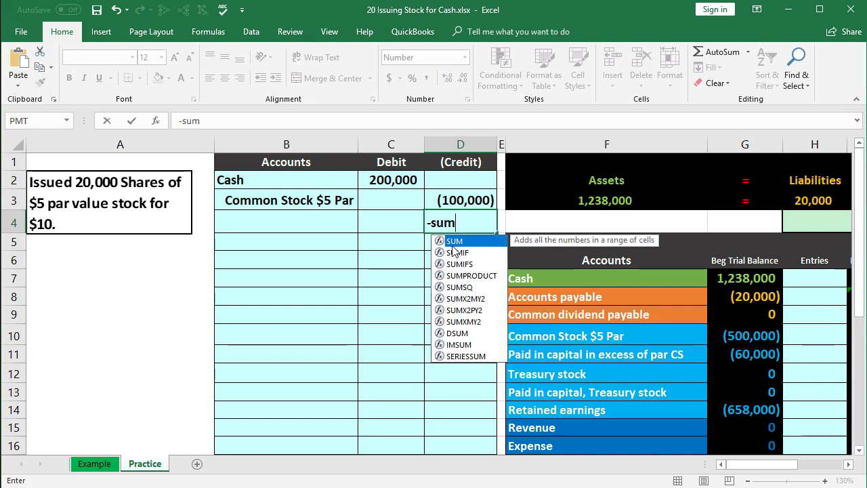
double_click(453, 241)
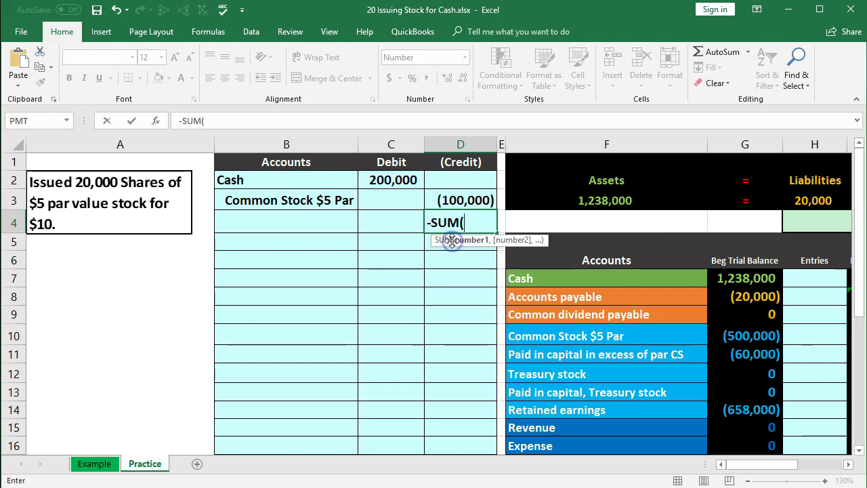
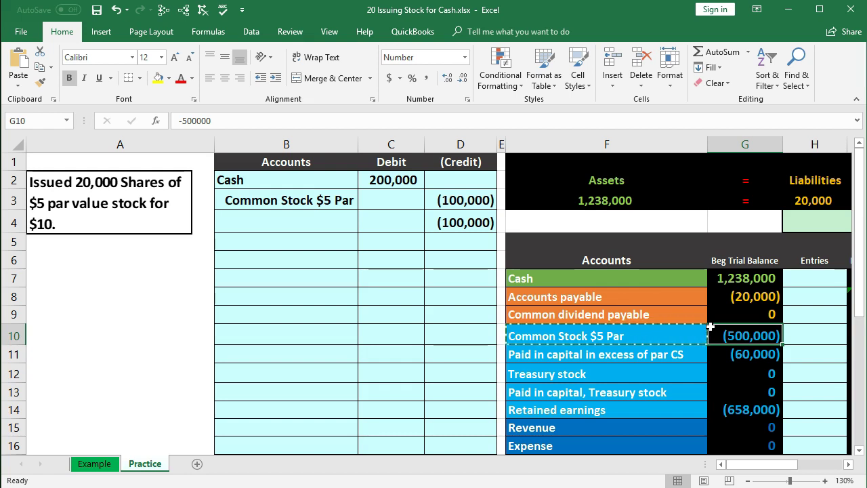
Step: Copy the Paid in capital in excess of par CS account name from F11 and paste it as values only into B4
drag(717, 331, 718, 349)
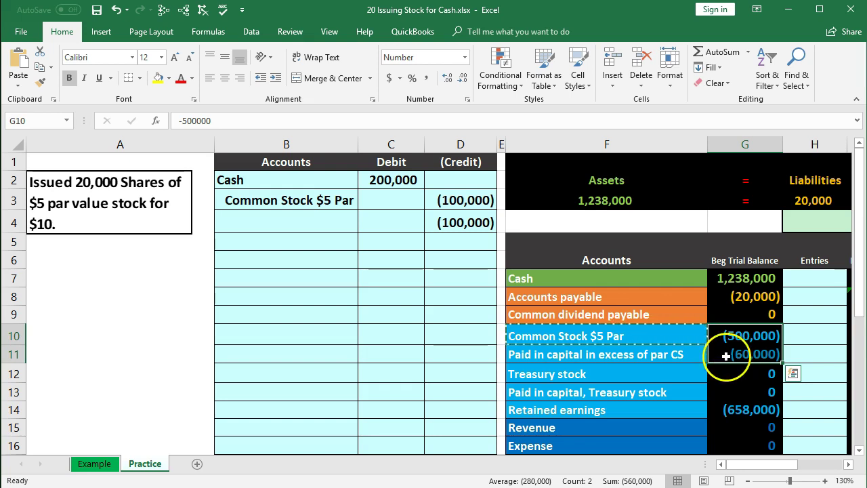
click(726, 356)
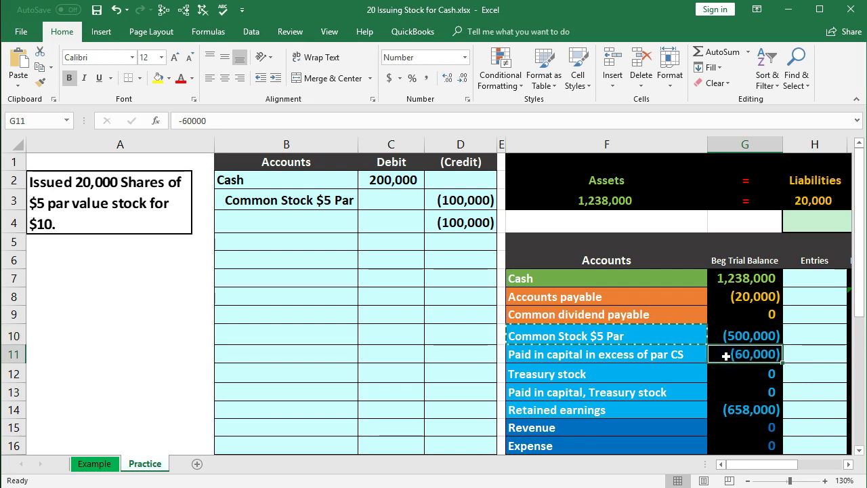
drag(726, 337, 726, 353)
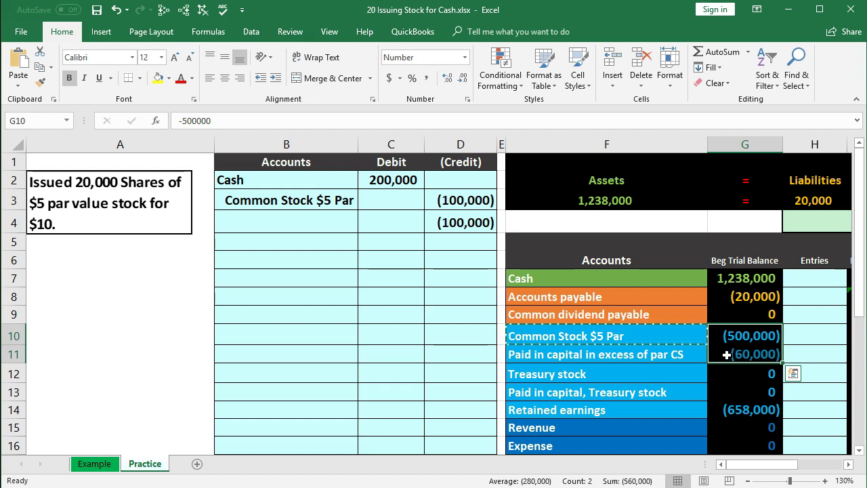
click(655, 356)
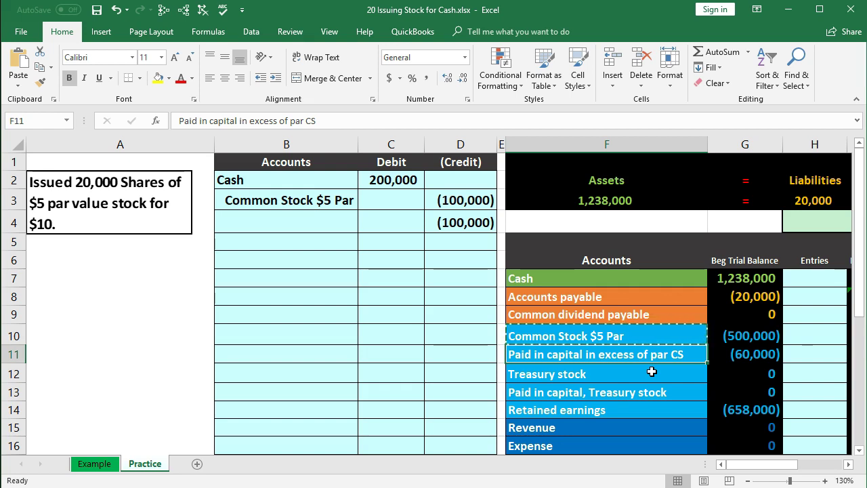
click(644, 352)
mouse_move(647, 354)
mouse_down()
mouse_move(700, 354)
mouse_move(651, 350)
mouse_up()
right_click(651, 350)
click(695, 74)
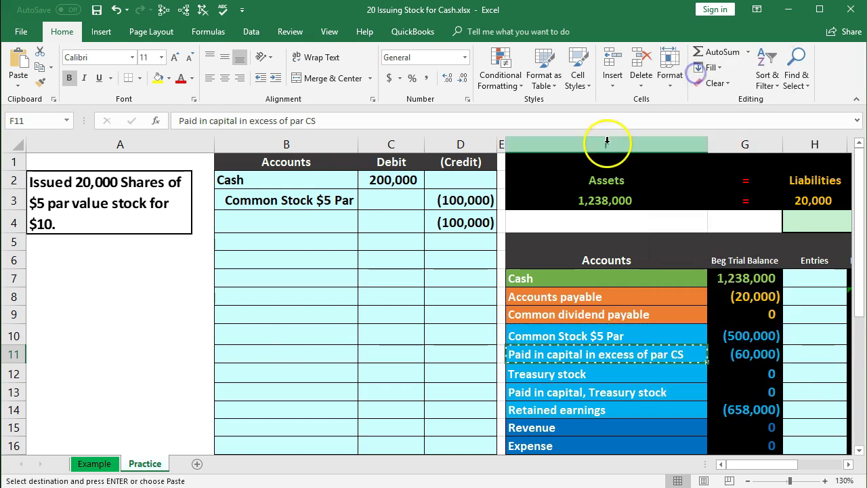
click(310, 215)
right_click(309, 215)
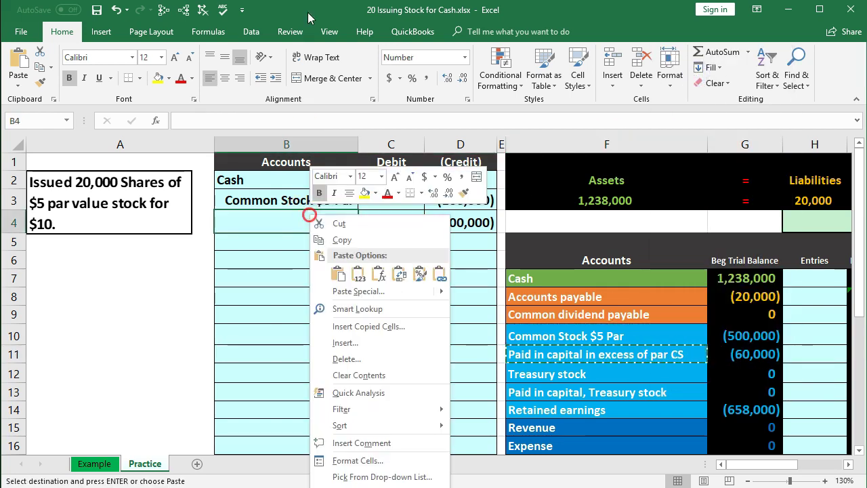
click(357, 272)
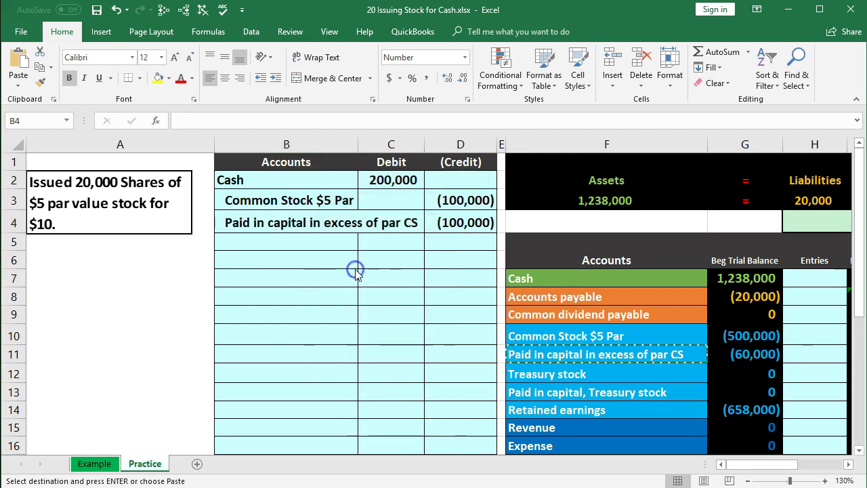
Step: Post the Cash debit to the trial balance by linking the Cash entry in H7 to C2 of the journal entry
click(848, 463)
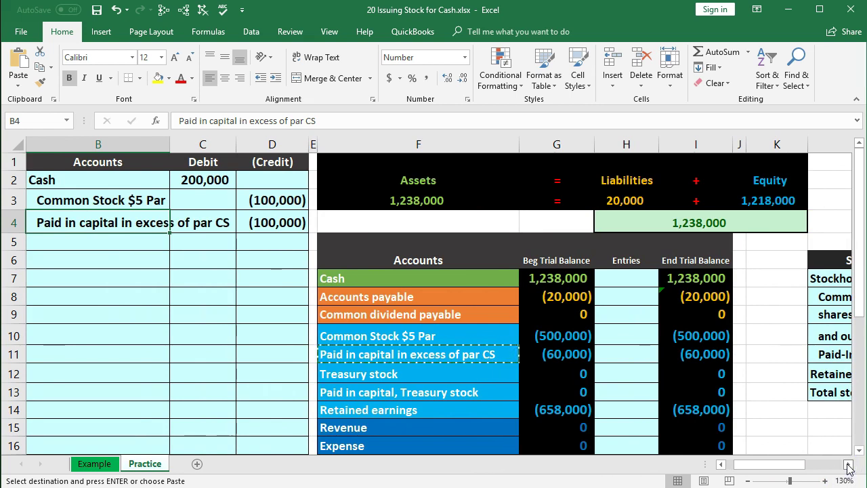
drag(116, 177, 188, 189)
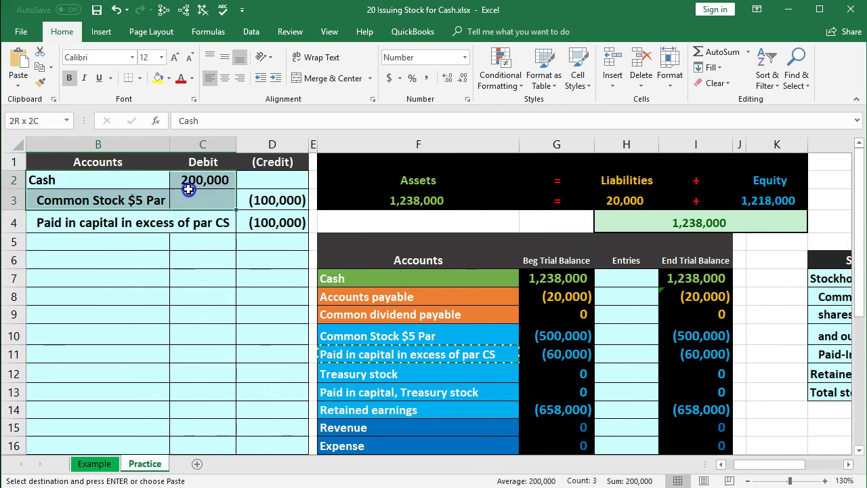
drag(406, 278, 538, 273)
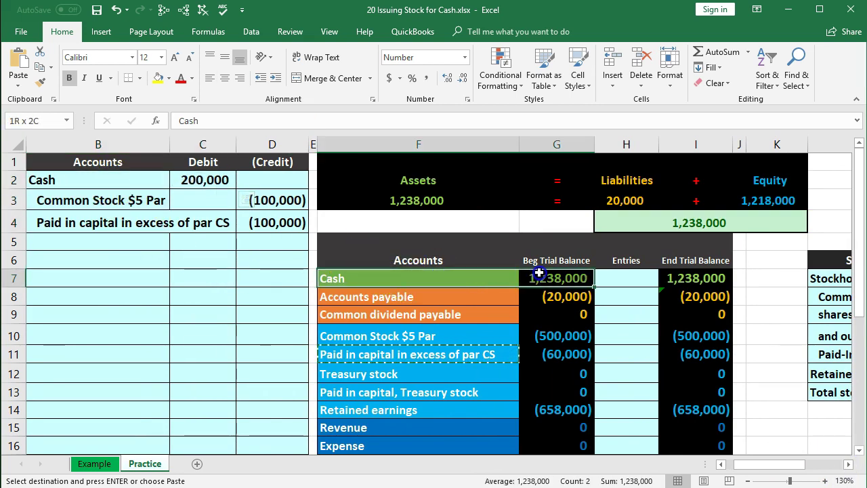
click(624, 278)
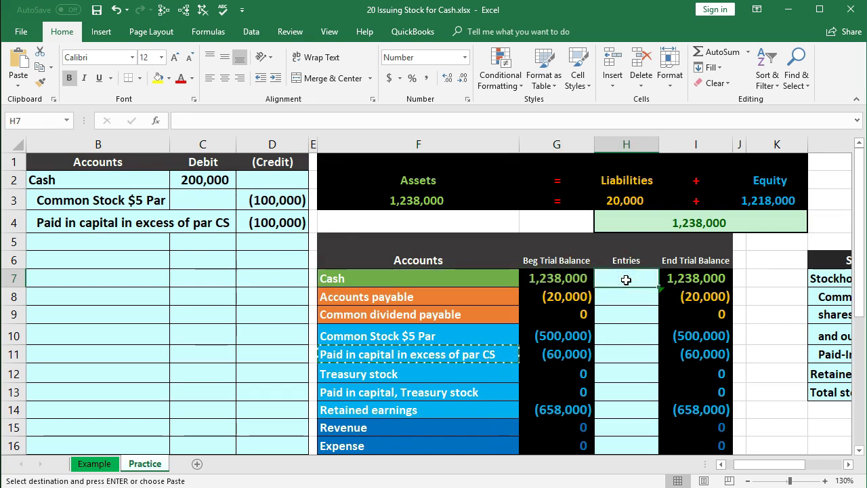
text(=)
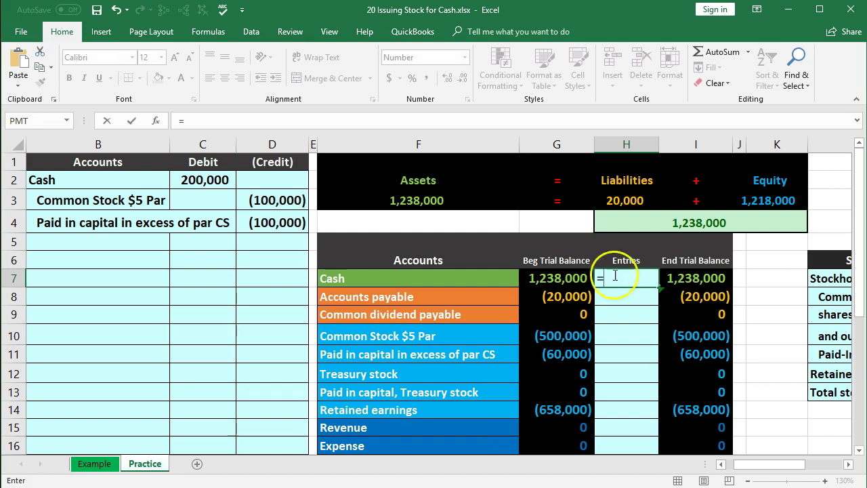
click(206, 179)
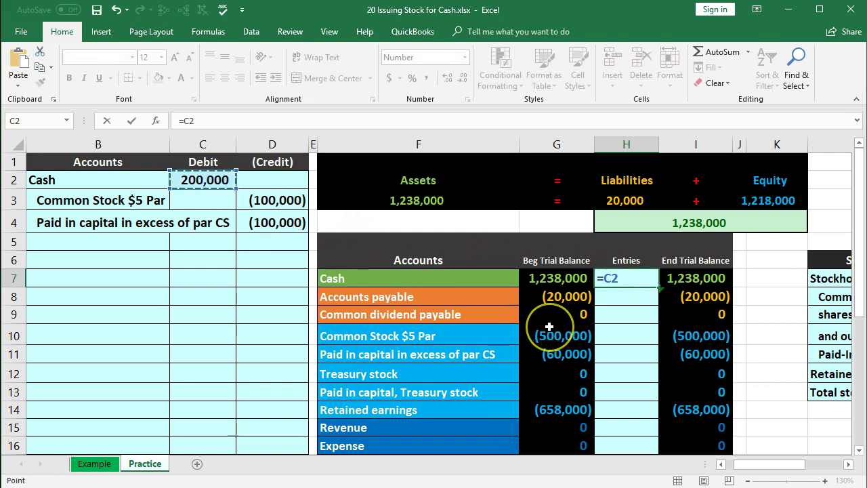
key(Return)
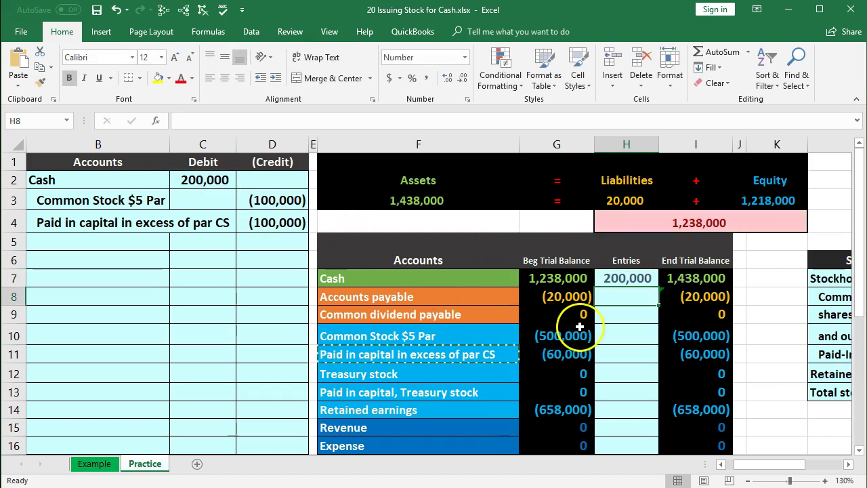
click(576, 279)
click(606, 277)
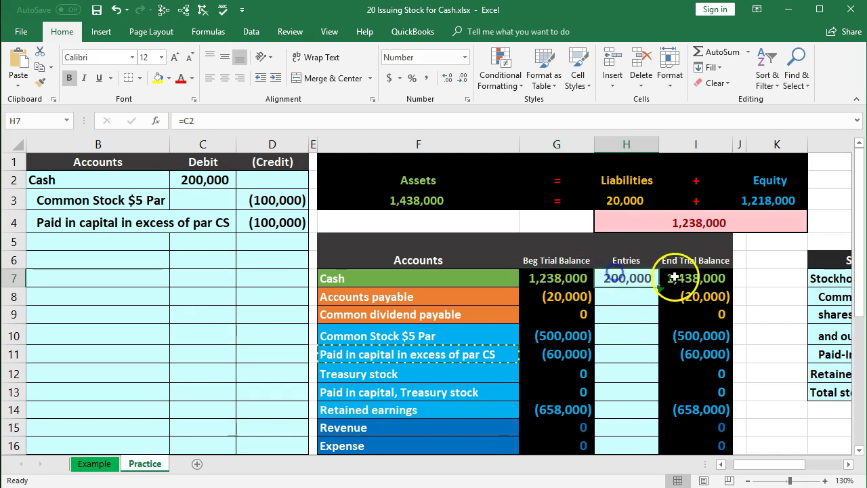
click(680, 278)
Step: Post the Common Stock $5 Par credit by linking its trial balance entry in H10 to D3
drag(135, 198, 264, 208)
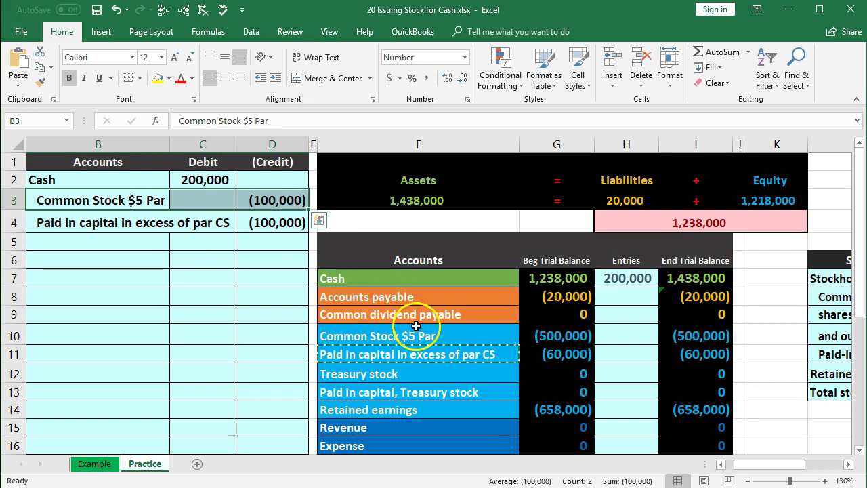
click(476, 328)
drag(477, 328, 541, 332)
click(612, 333)
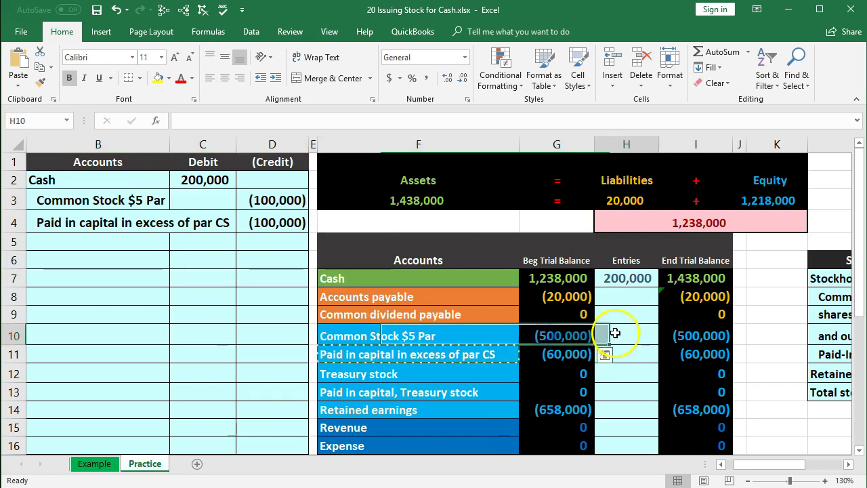
click(626, 362)
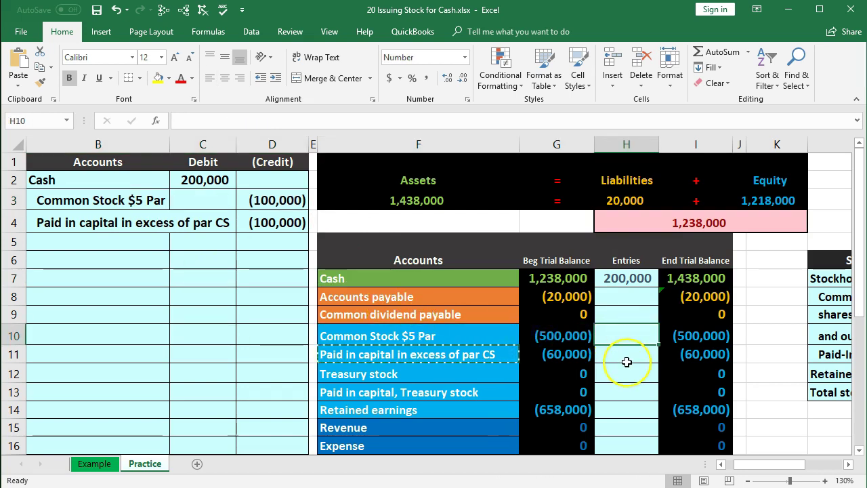
text(=)
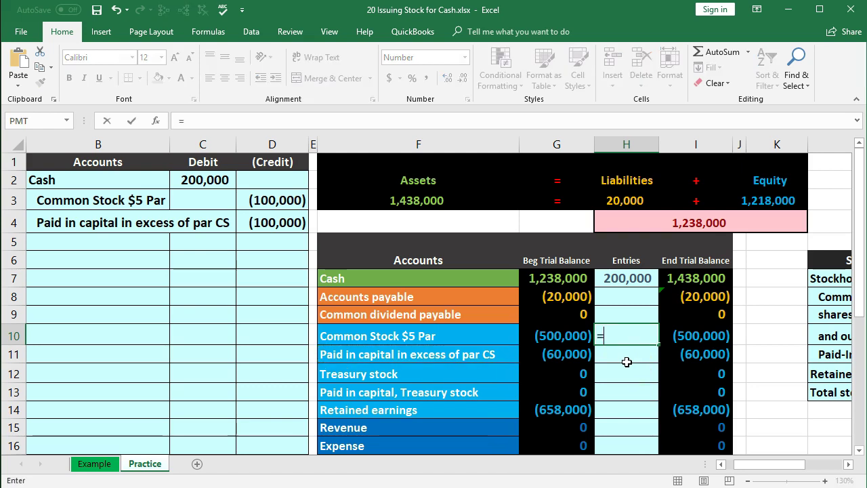
click(292, 200)
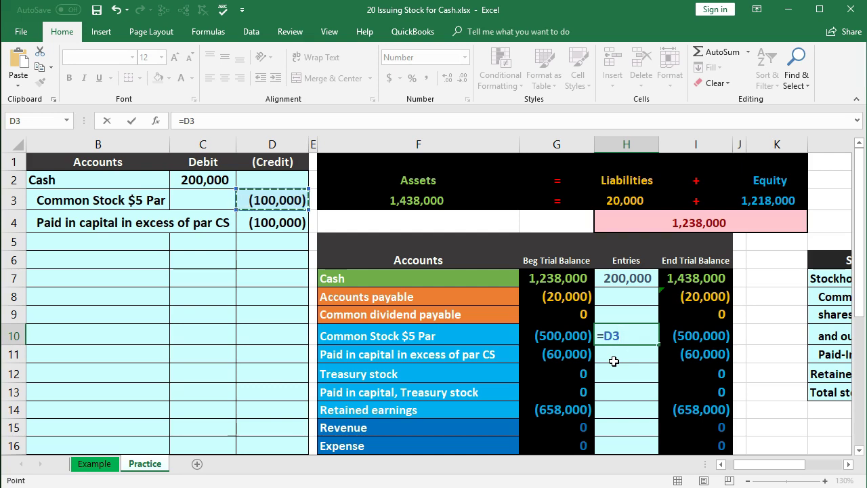
key(Return)
click(691, 334)
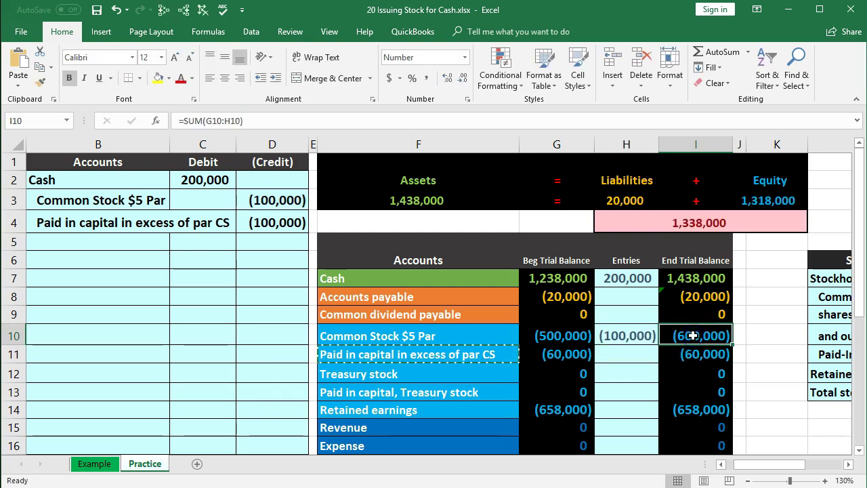
Step: Post the Paid in capital in excess of par CS credit by linking its trial balance entry in H11 to D4
click(629, 355)
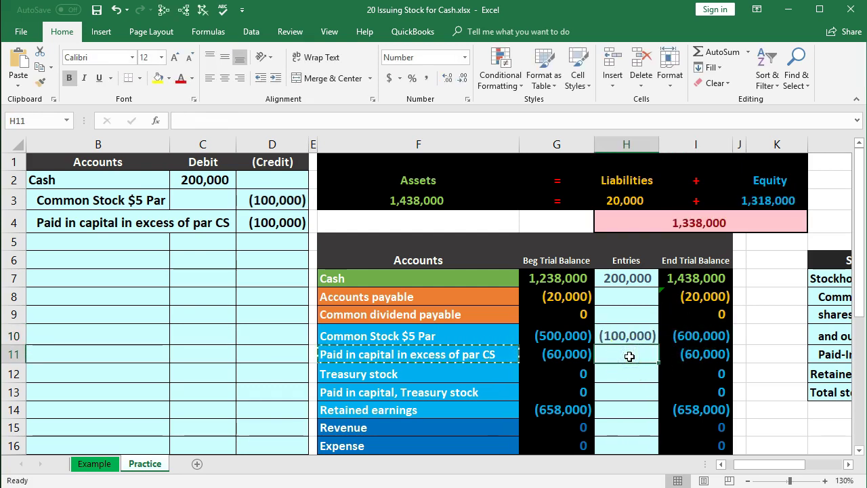
text(=)
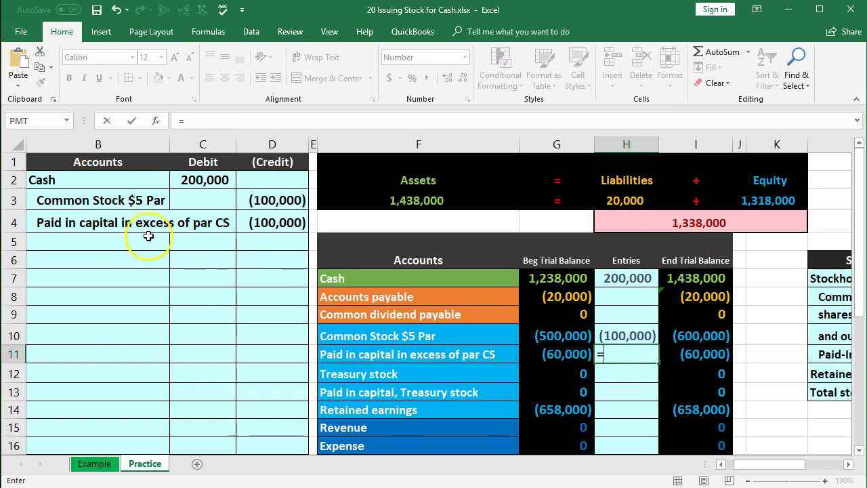
click(280, 226)
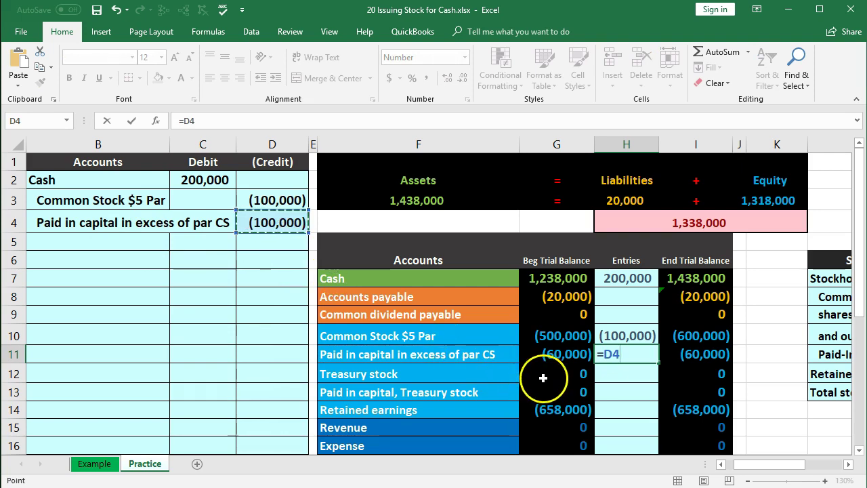
key(Return)
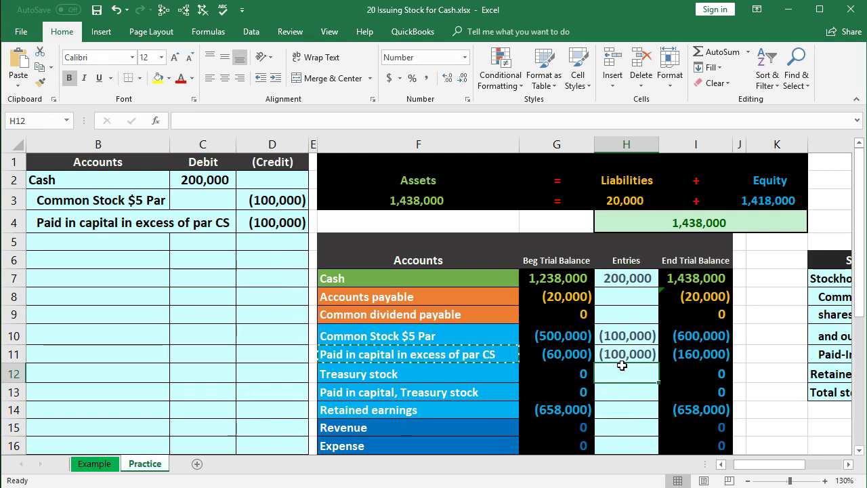
Step: Review the ending trial balance for debits equal to credits and income account effects, and compare the equity accounts' sum with assets less liabilities
scroll(621, 366, down, 1)
click(705, 423)
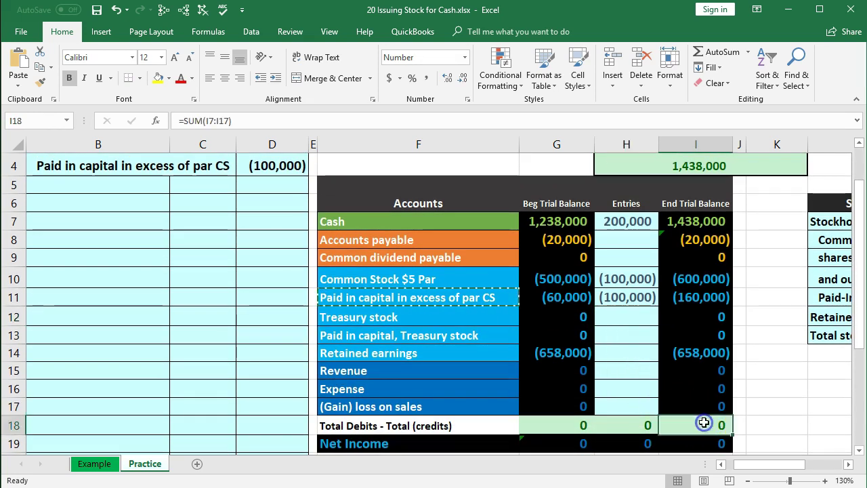
click(699, 422)
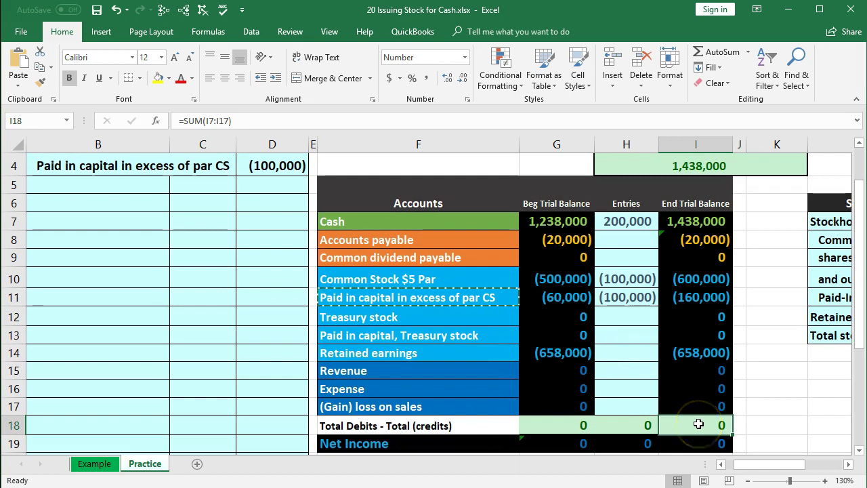
click(710, 226)
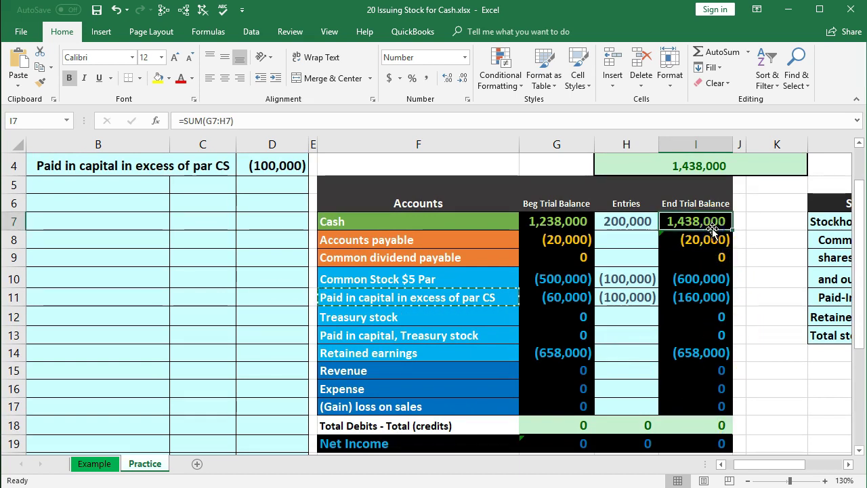
click(715, 368)
drag(715, 367, 718, 405)
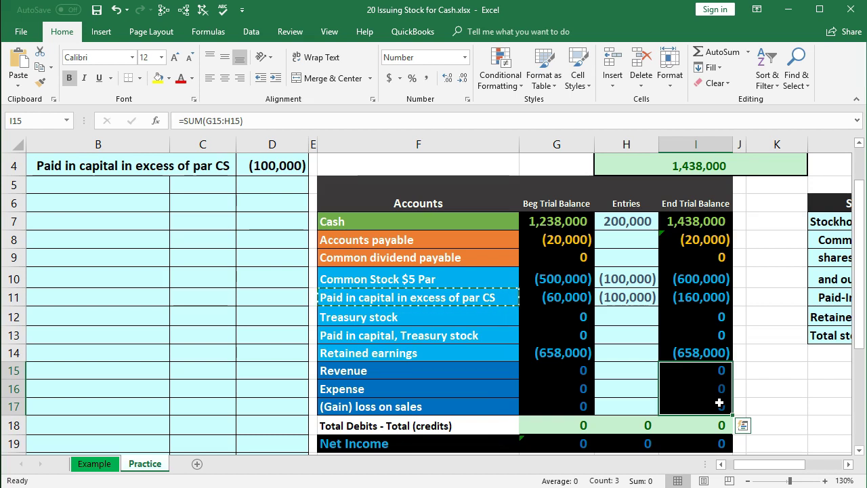
scroll(718, 402, up, 1)
drag(701, 335, 704, 350)
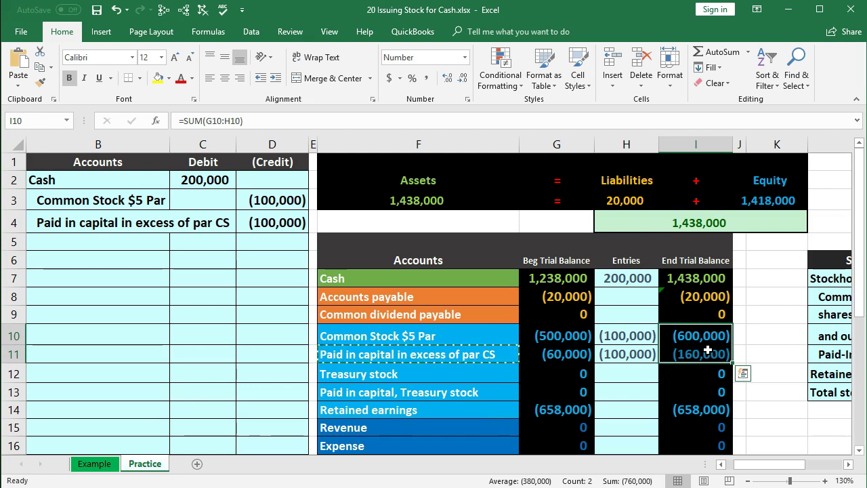
drag(708, 338, 709, 409)
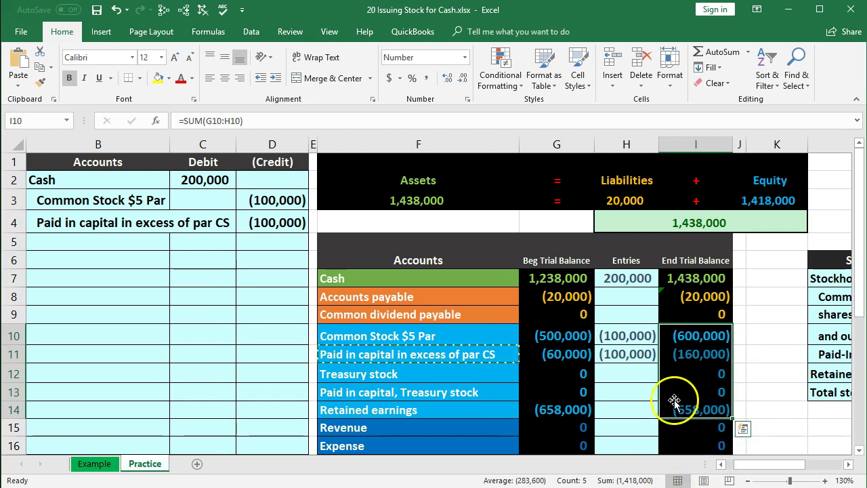
drag(709, 276, 699, 311)
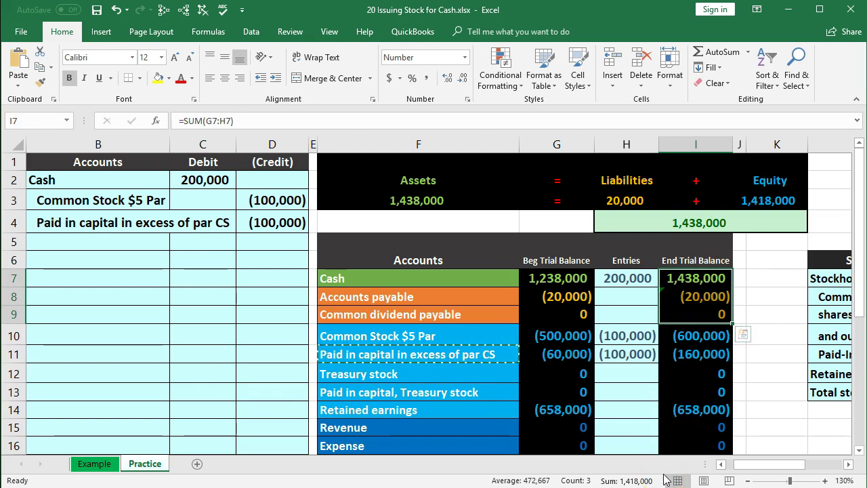
drag(698, 335, 687, 407)
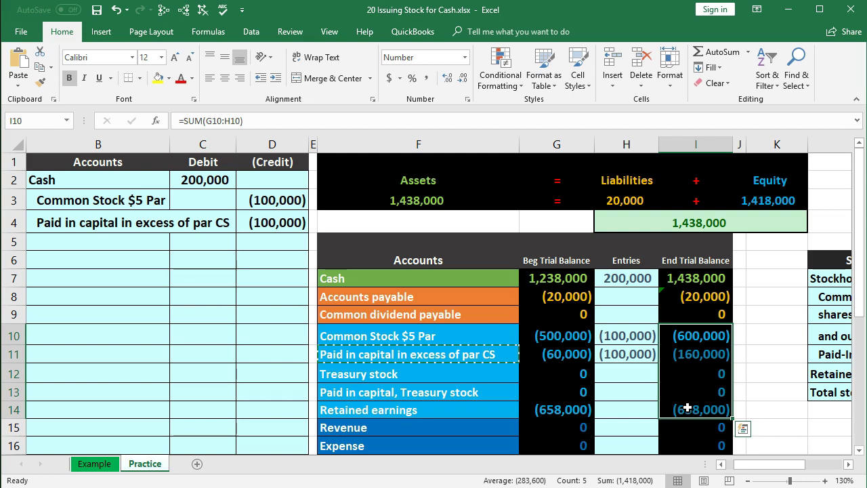
click(695, 336)
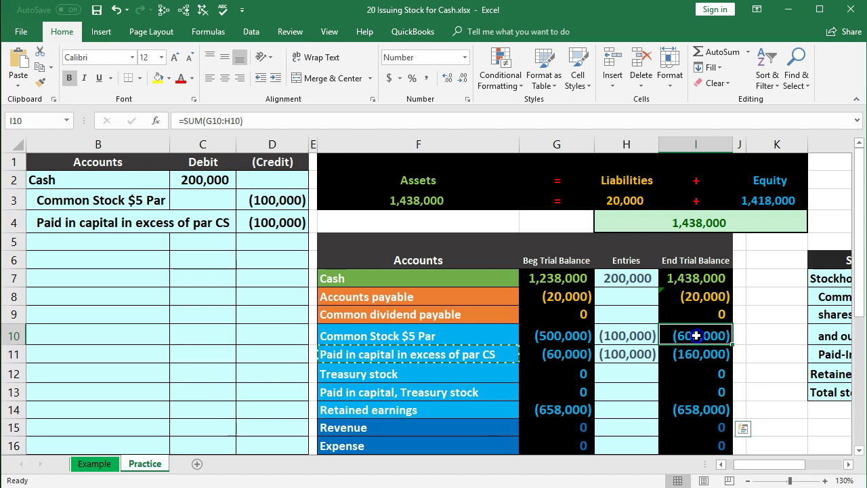
drag(695, 336, 698, 350)
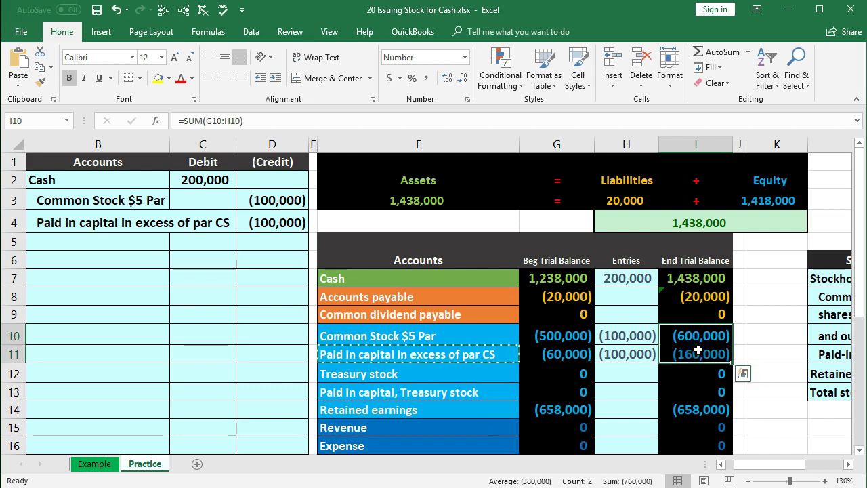
click(694, 409)
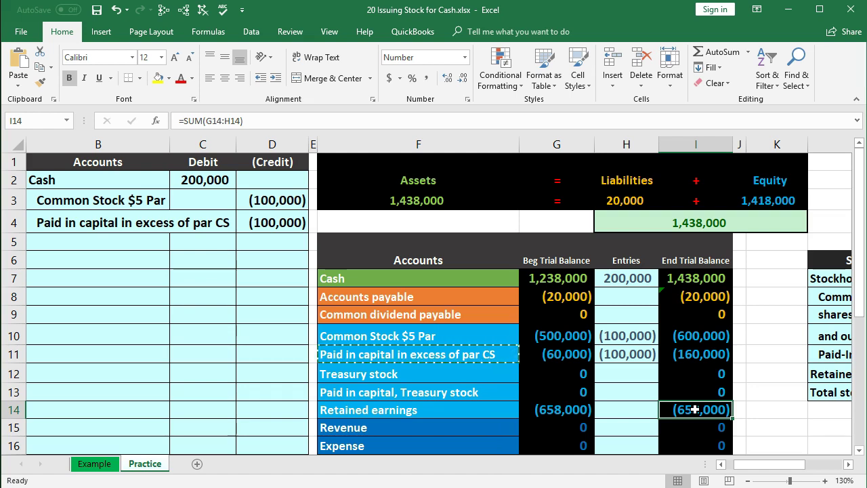
Step: Add the par value of 5 after the dollar sign in the Common Stock description in L8 of the stockholders' equity section
scroll(694, 409, right, 6)
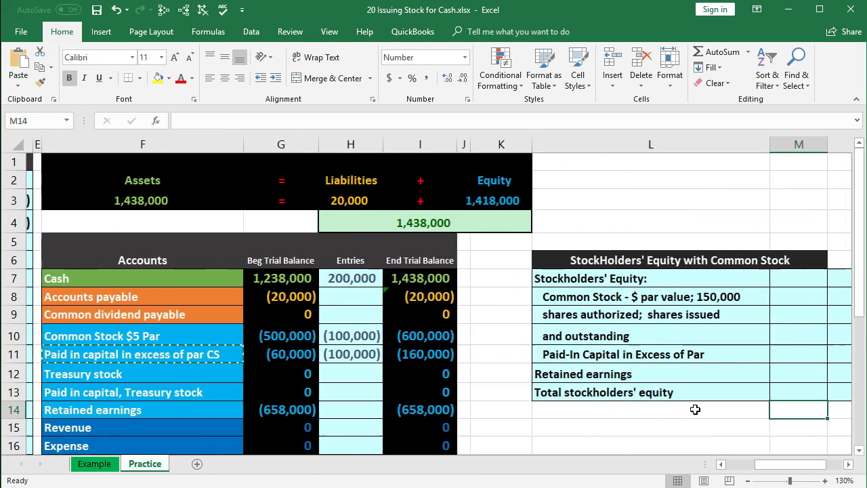
click(694, 409)
scroll(695, 409, right, 1)
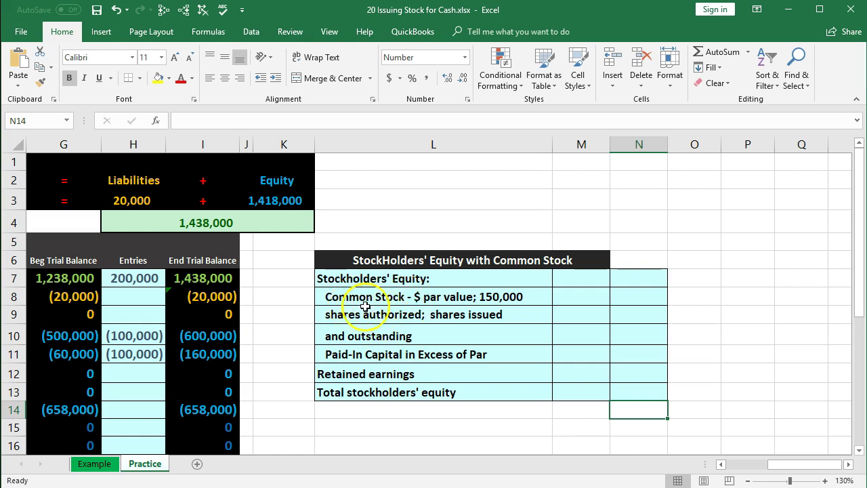
double_click(420, 298)
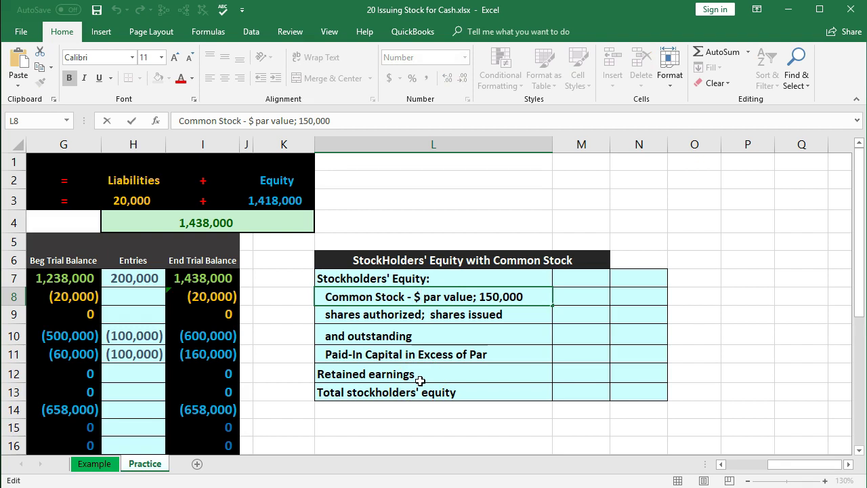
text(5)
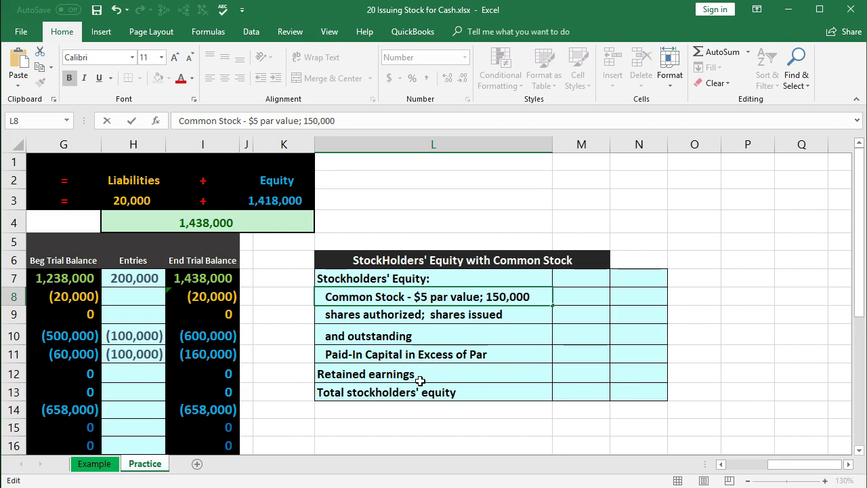
key(Right)
key(ctrl+Right)
key(ctrl+Right)
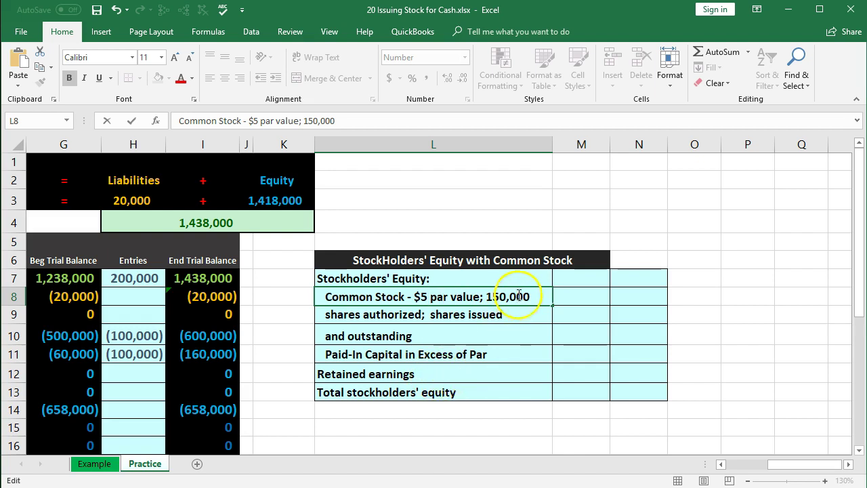
click(433, 313)
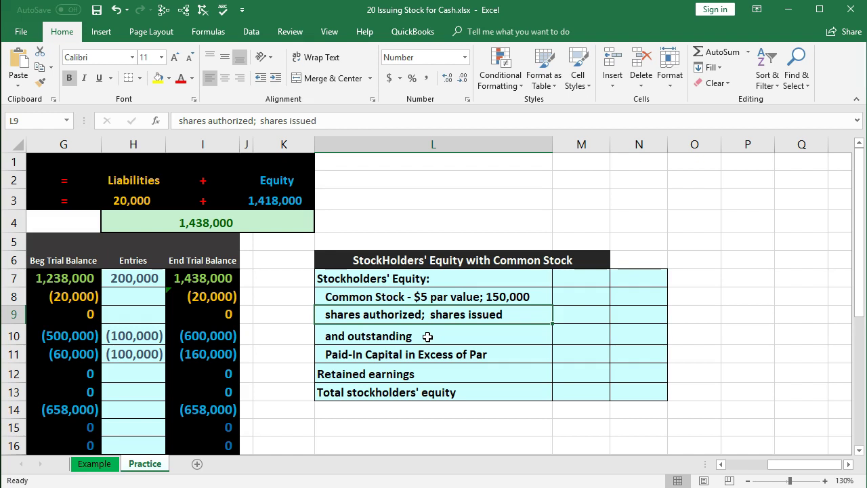
Step: Switch to the Calculator and divide the 600,000 ending Common Stock balance by the par value of 5
key(XF86Calculator)
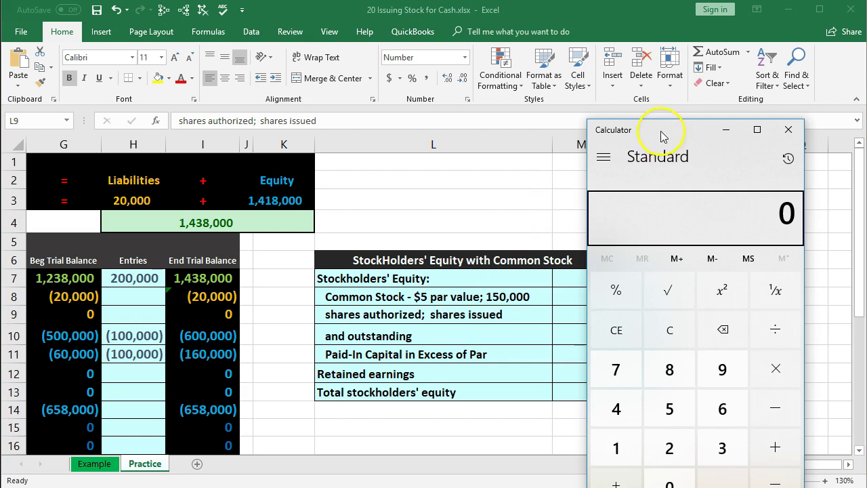
drag(662, 136, 388, 216)
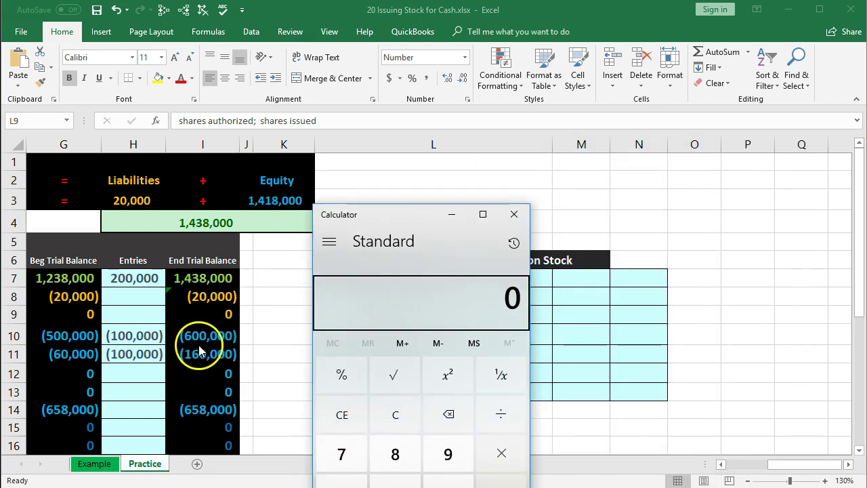
click(395, 414)
text(6000000)
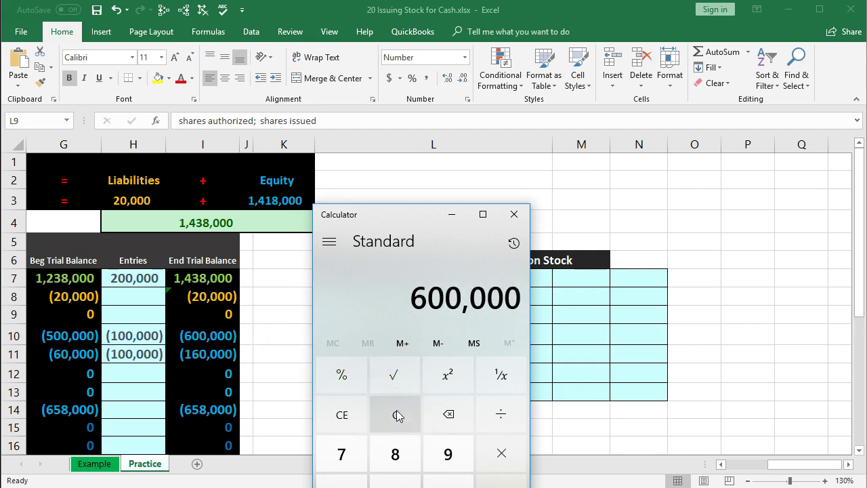
key(slash)
text(5)
key(Return)
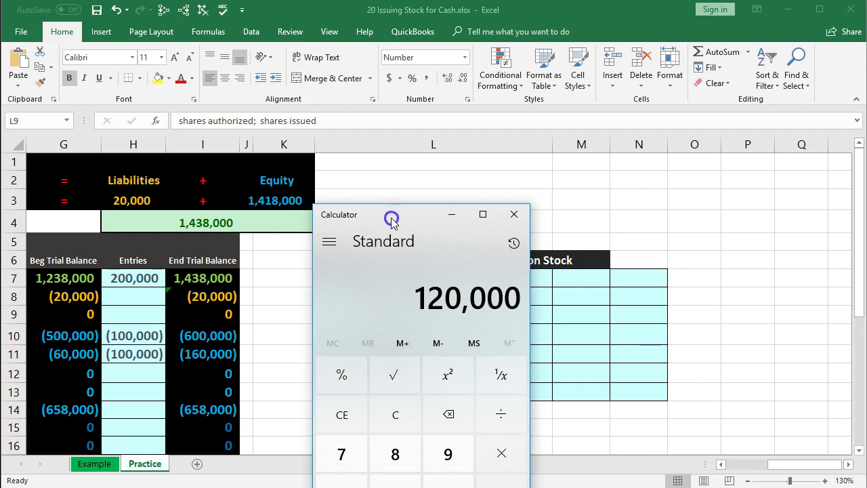
Step: Back in Excel, insert 120,000 before "shares issued" in the L9 description of the stockholders' equity section
key(alt+Tab)
double_click(431, 316)
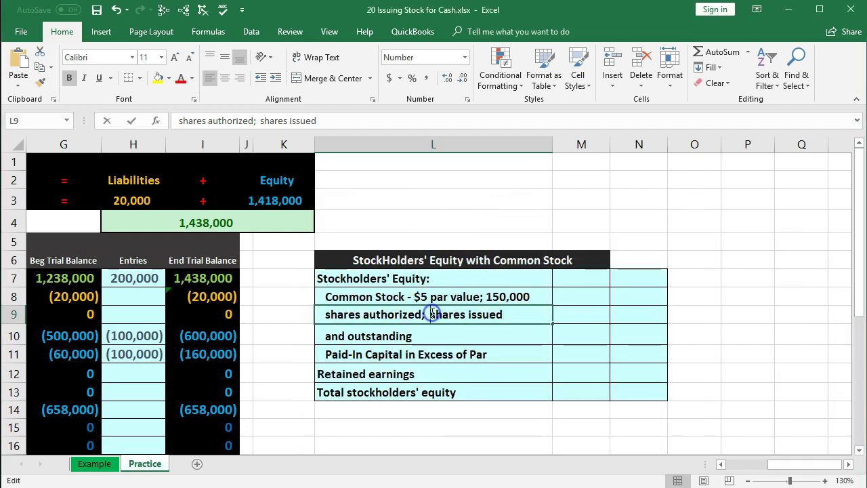
text(120000)
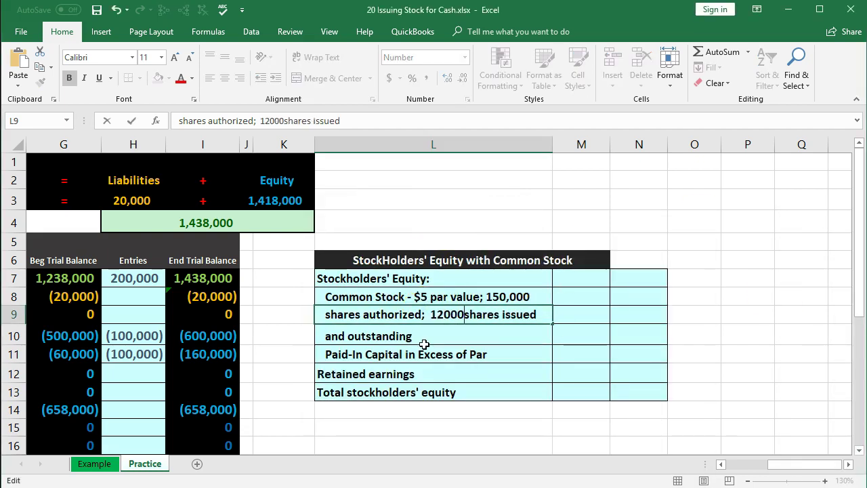
key(Left)
key(Left)
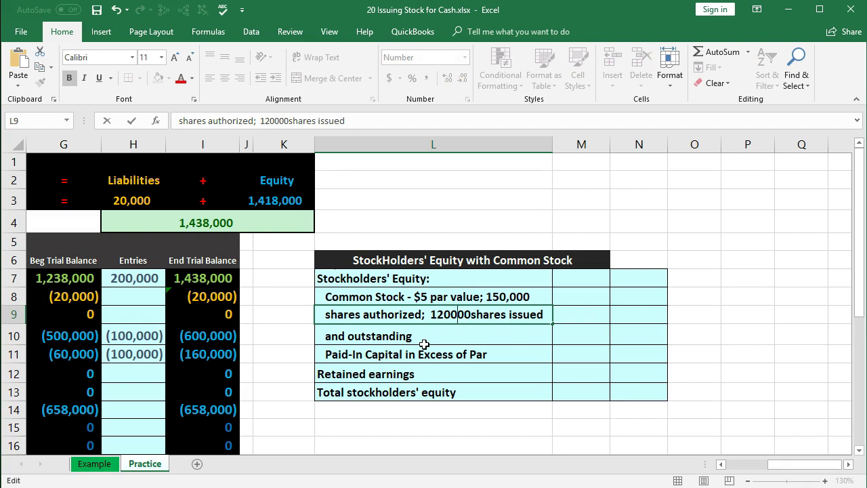
text(,)
key(Right)
key(Right)
key(Right)
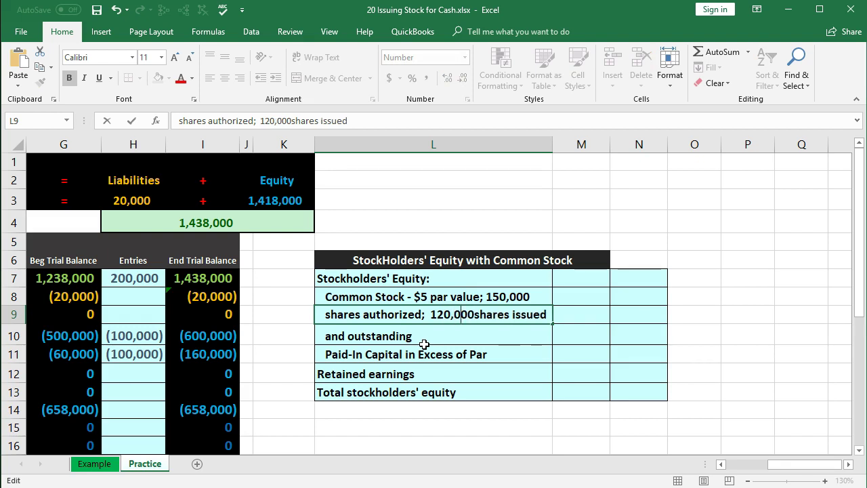
click(424, 341)
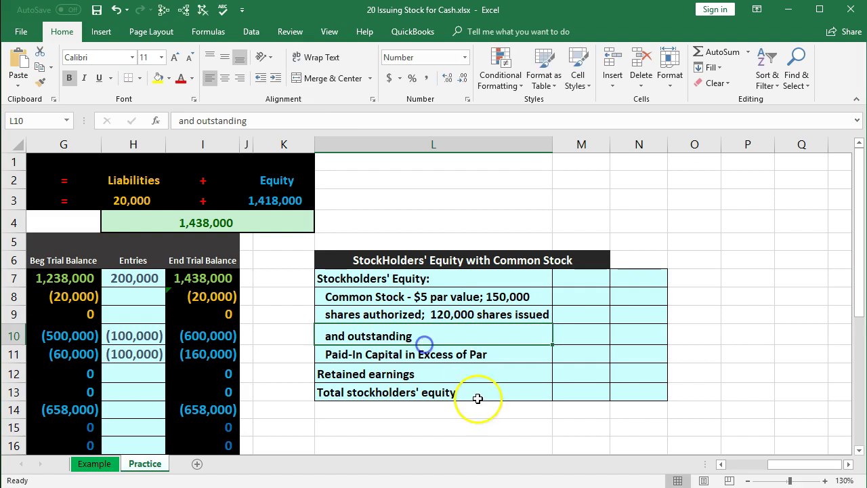
Step: Enter the common stock amount in M10 as the negative of its ending trial balance in I10
click(721, 464)
click(721, 464)
click(765, 333)
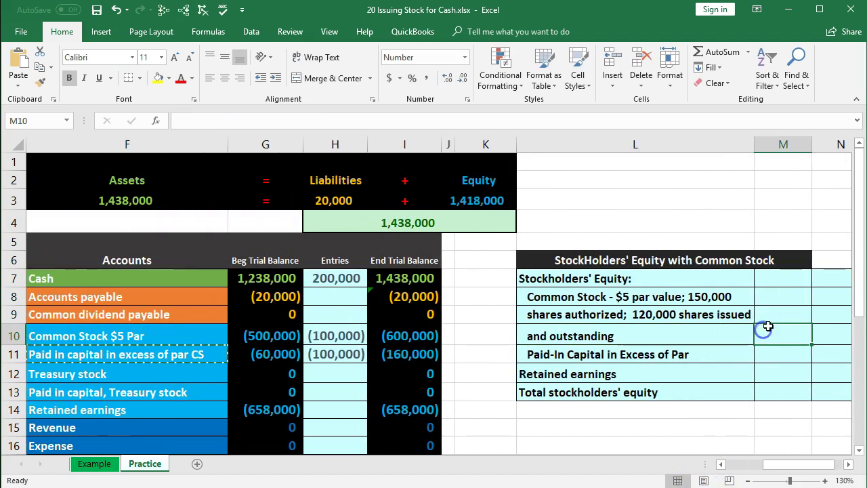
click(747, 480)
click(731, 418)
click(793, 310)
key(Right)
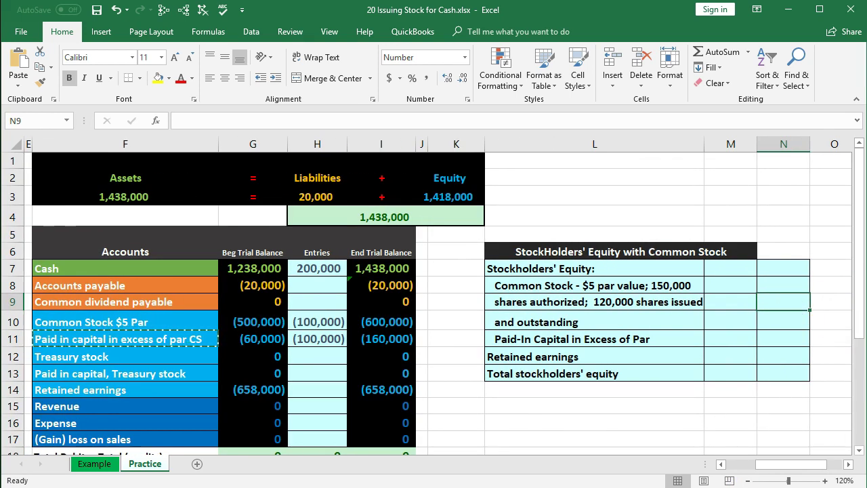
click(787, 324)
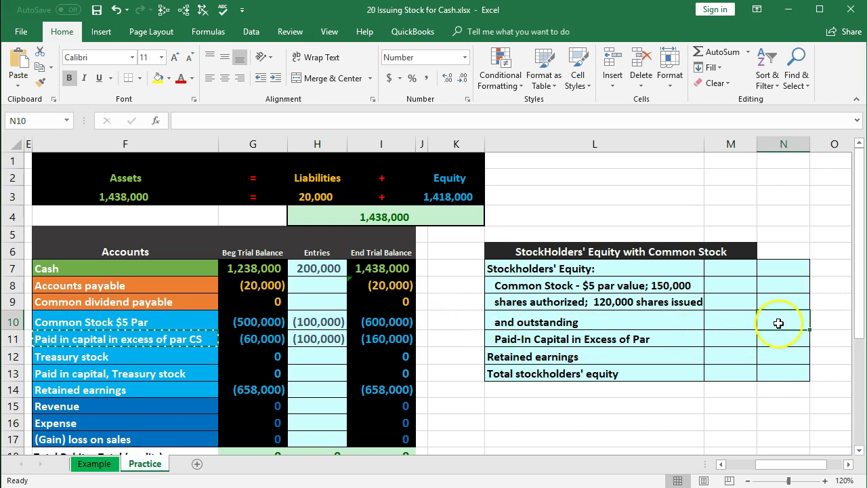
click(733, 317)
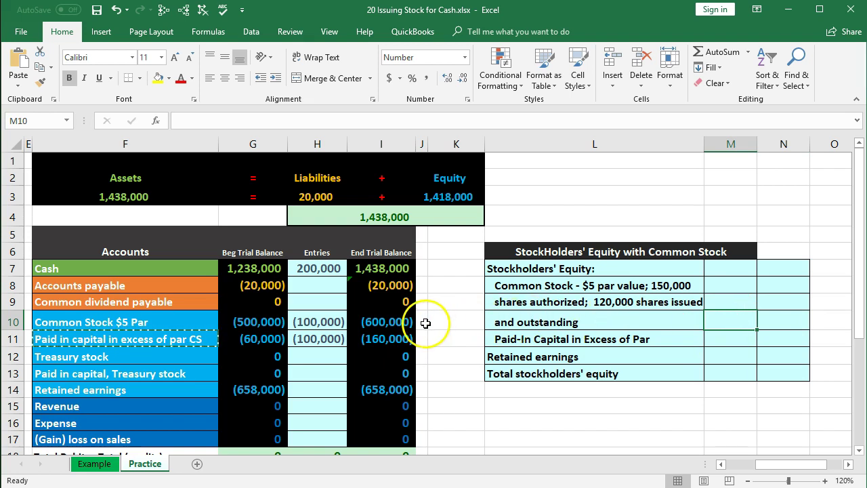
text(-)
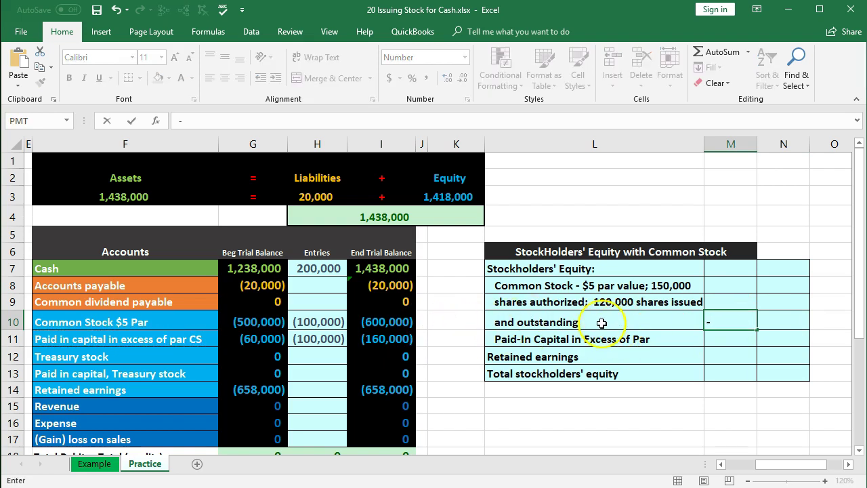
click(400, 324)
key(Return)
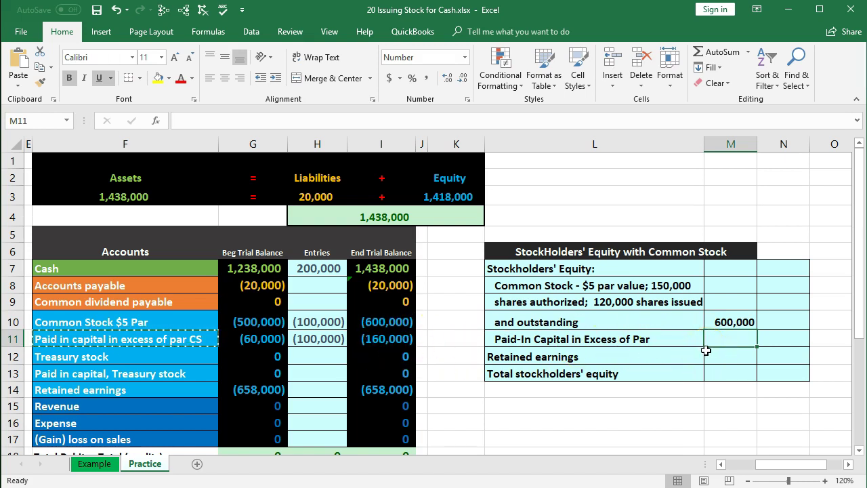
Step: Enter Paid-In Capital in Excess of Par in M11 as the negative of its ending trial balance in I11
text(-)
click(397, 343)
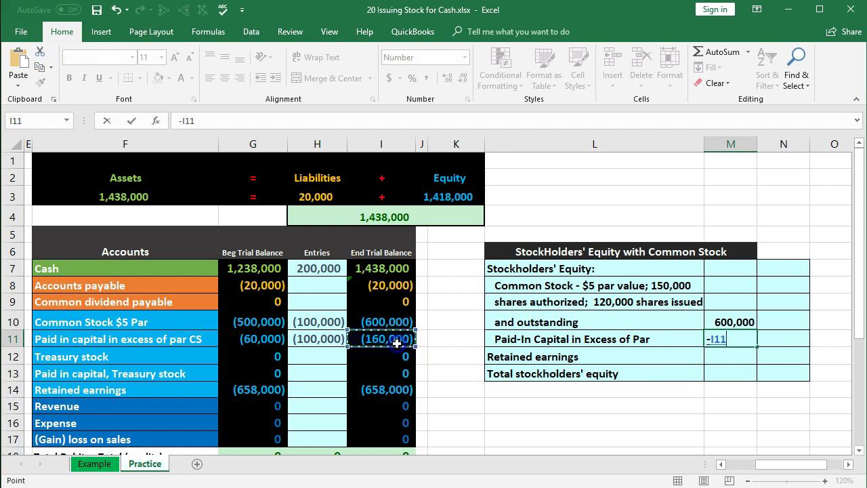
key(Return)
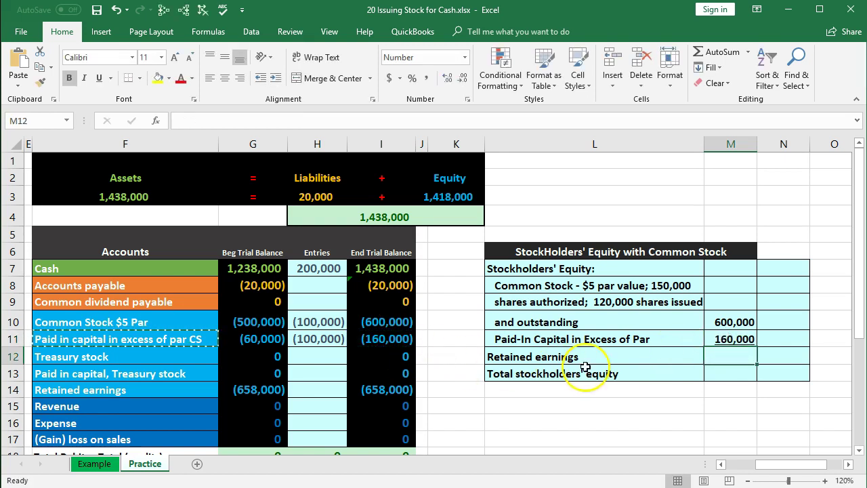
Step: Subtotal common stock and paid-in capital in N11 with a SUM of M10:M11
click(773, 341)
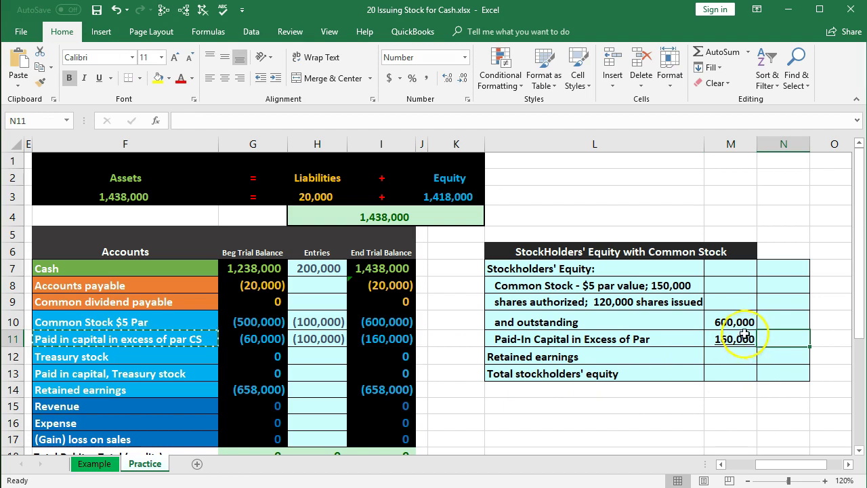
click(750, 348)
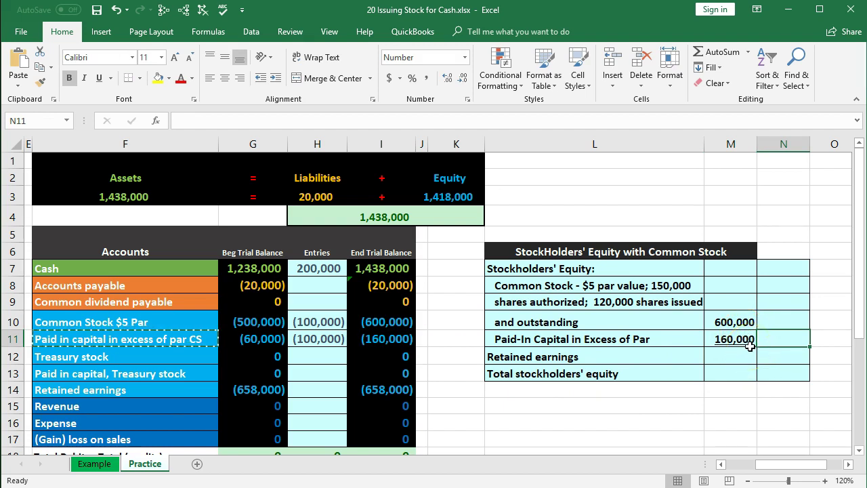
text(=sum)
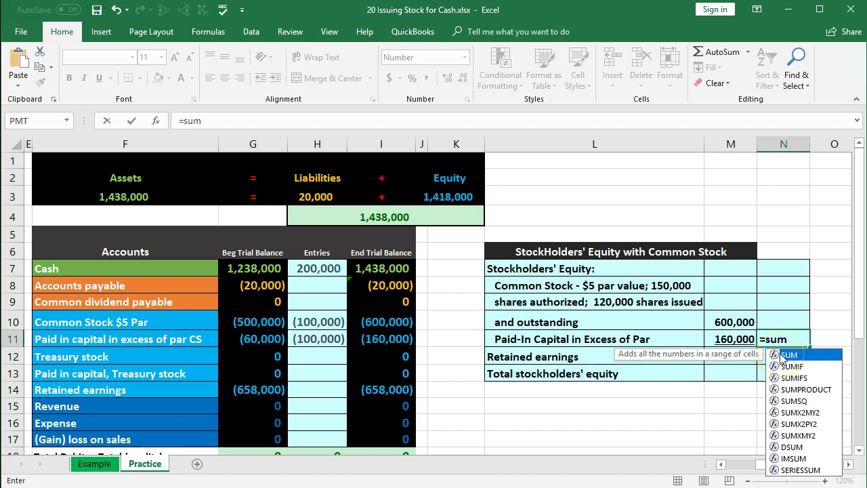
double_click(780, 354)
drag(746, 322, 743, 337)
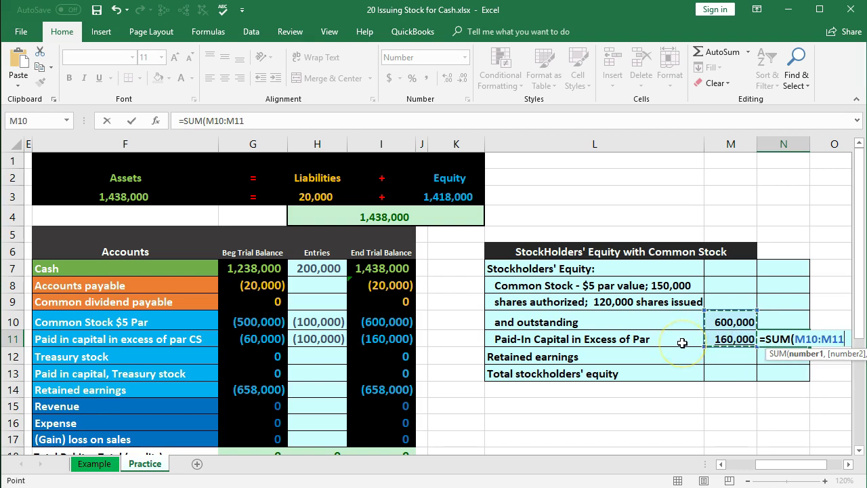
key(Return)
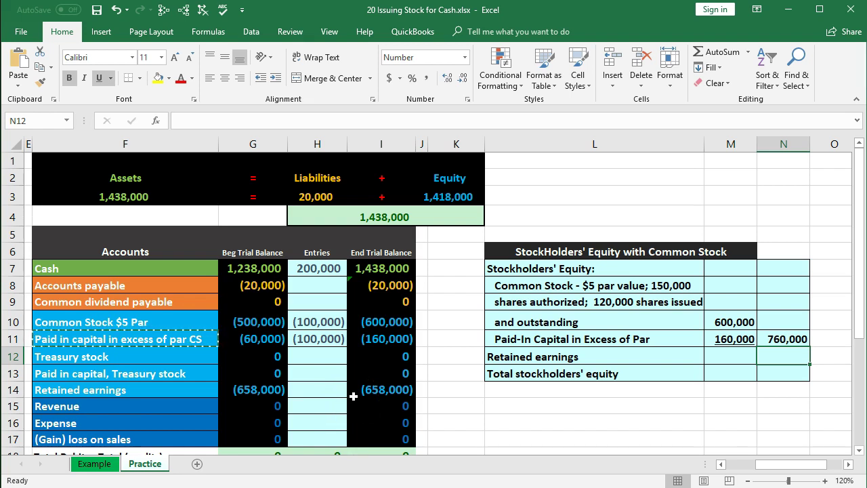
Step: Enter Retained earnings in N12 as the negative of its ending trial balance in I14
text(-)
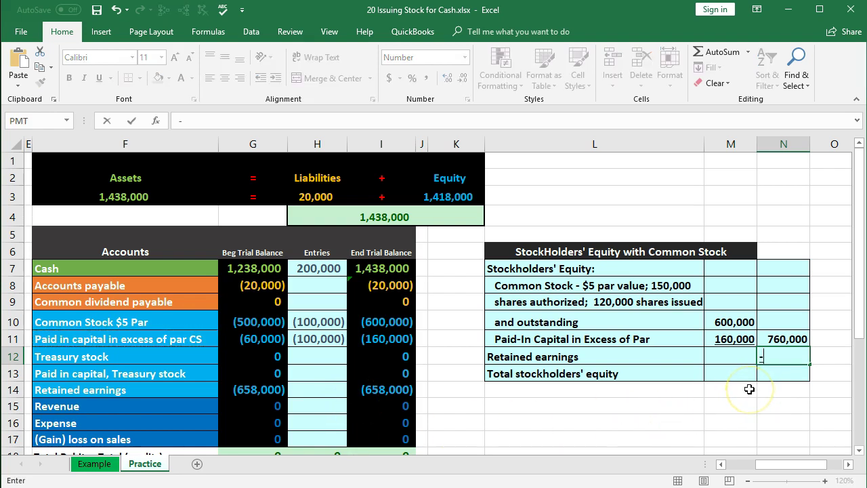
click(386, 389)
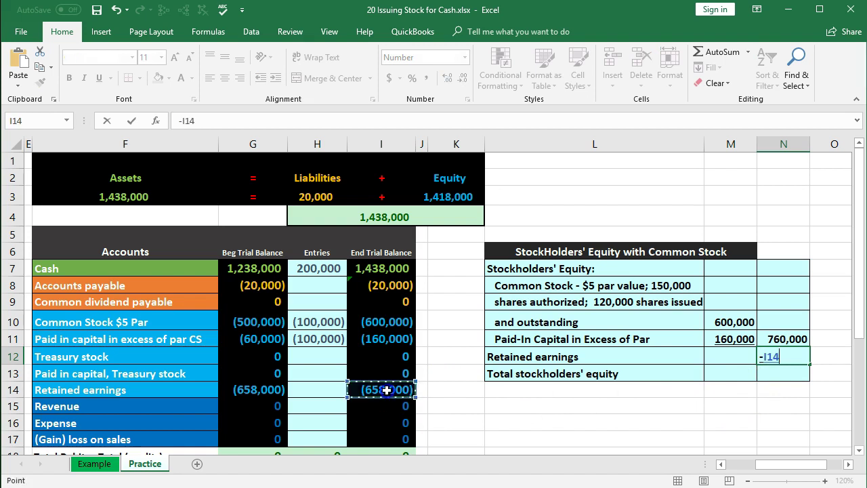
key(Return)
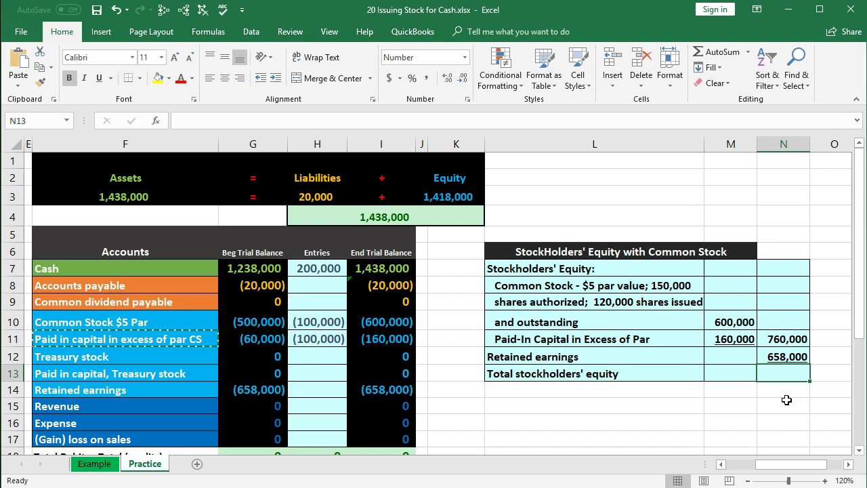
Step: Calculate Total stockholders' equity in N13 with a SUM of N11:N12, and widen column N to fit the total
text(=sum)
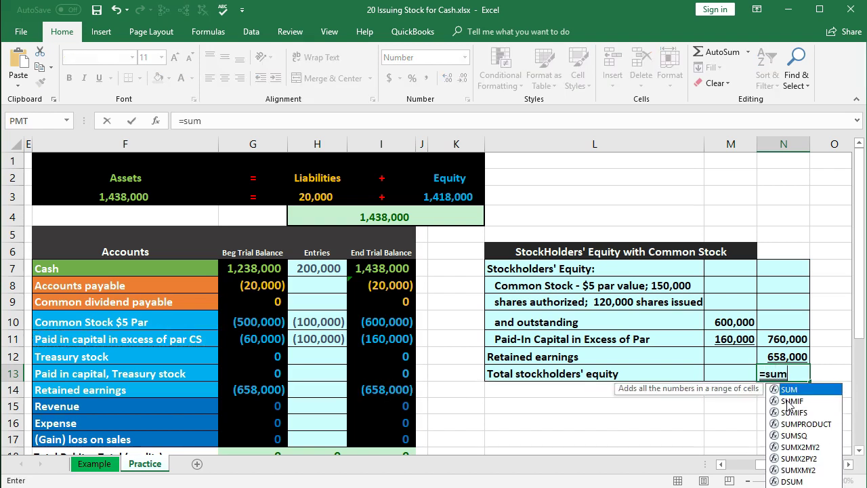
double_click(788, 390)
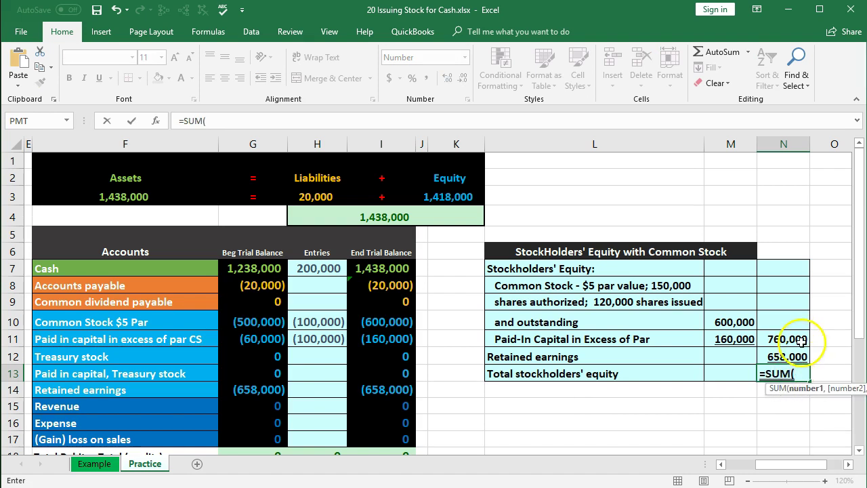
drag(801, 340, 779, 357)
key(Return)
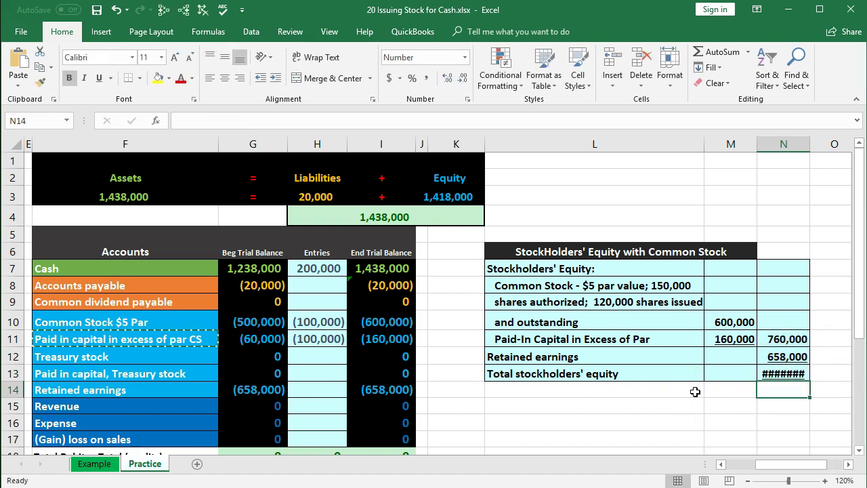
drag(811, 144, 819, 145)
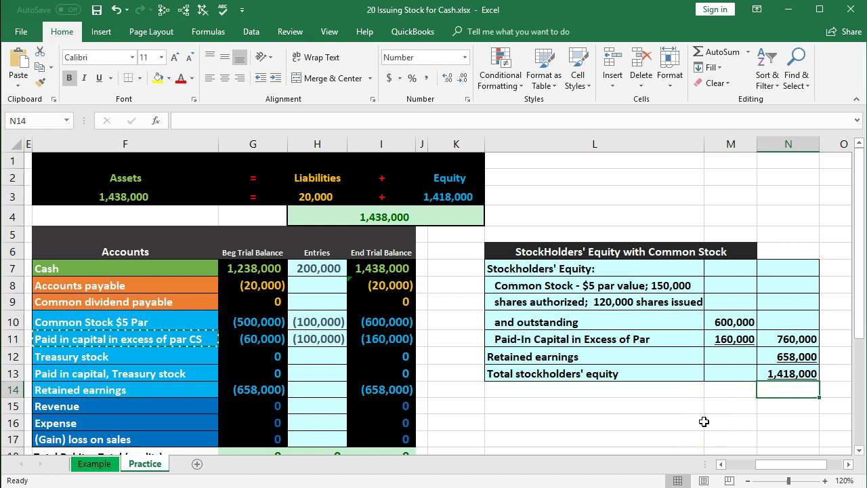
Step: Compare the sum of the ending asset and liability balances in I7:I9 with Total stockholders' equity in N13
drag(381, 269, 384, 295)
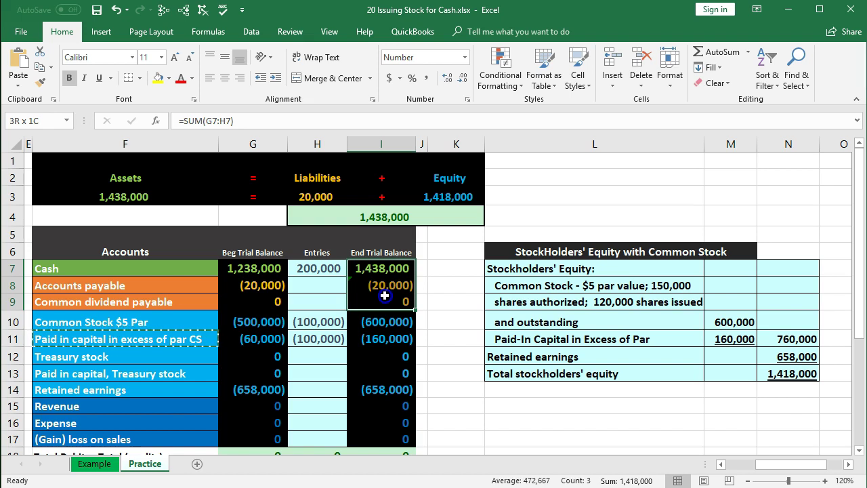
drag(384, 295, 383, 295)
click(660, 484)
click(790, 371)
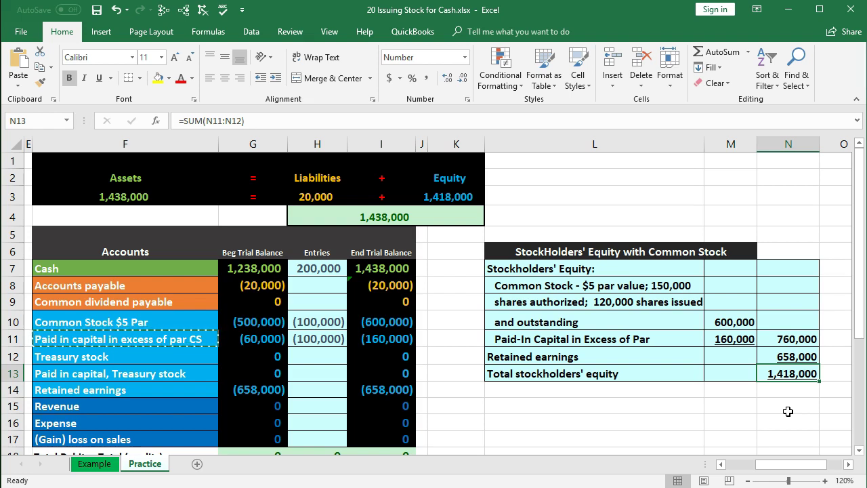
Step: Review the invested capital amounts in M10:M11 against Retained earnings in row 12 of the equity section
click(746, 424)
drag(737, 323, 731, 336)
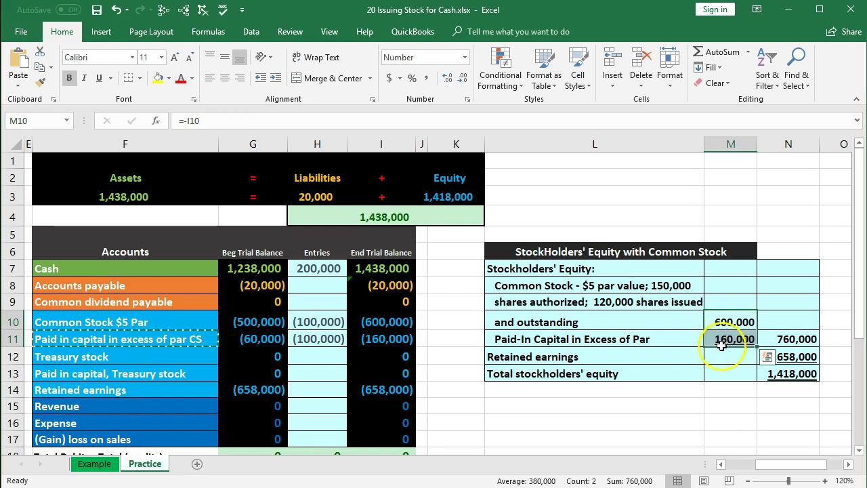
click(802, 357)
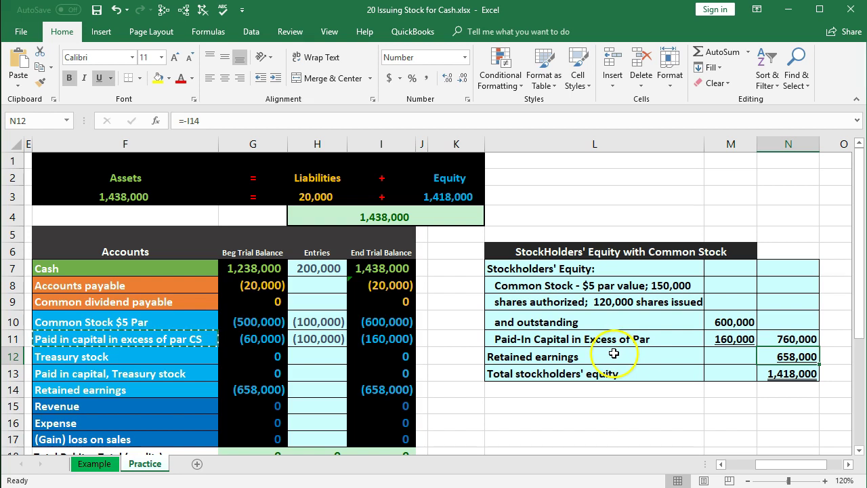
click(633, 357)
drag(632, 357, 770, 357)
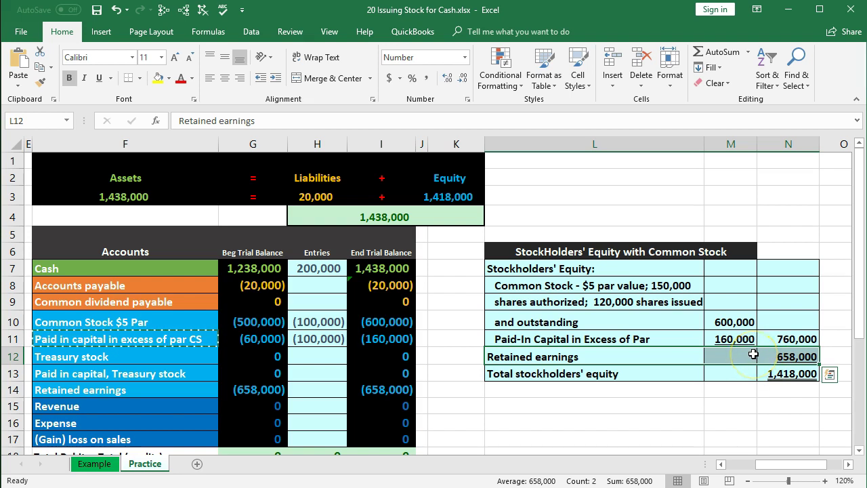
drag(748, 321, 741, 335)
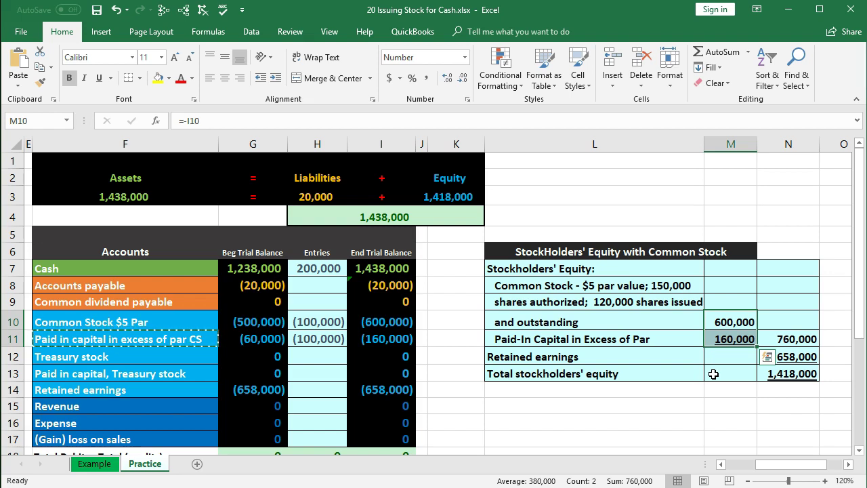
click(720, 360)
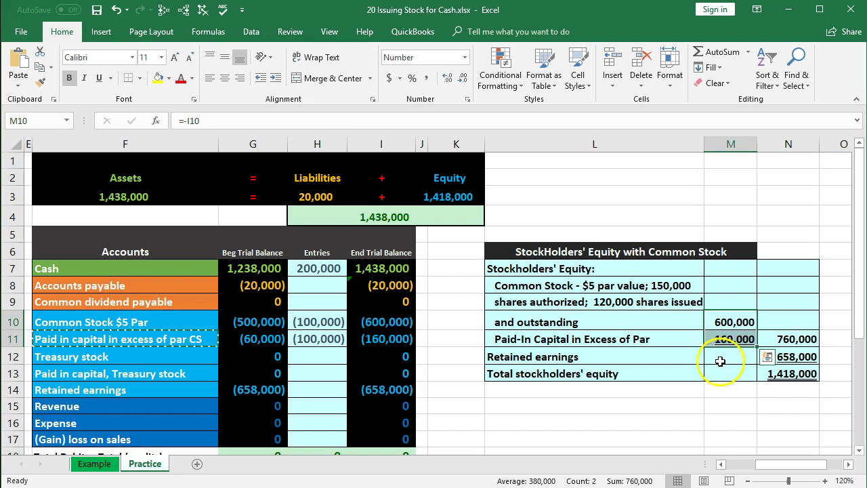
drag(735, 319, 722, 338)
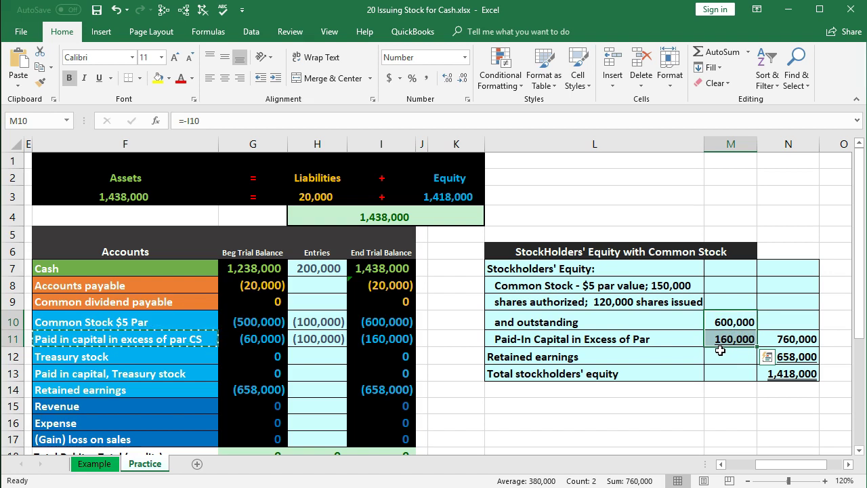
click(780, 355)
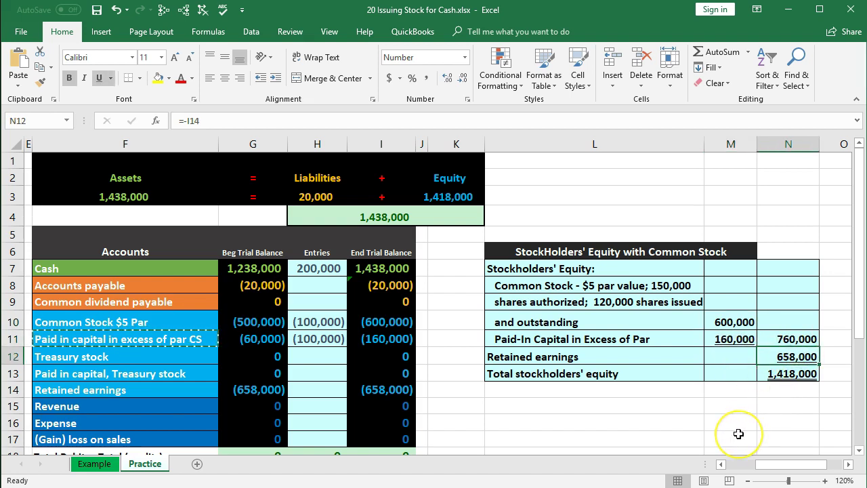
click(740, 404)
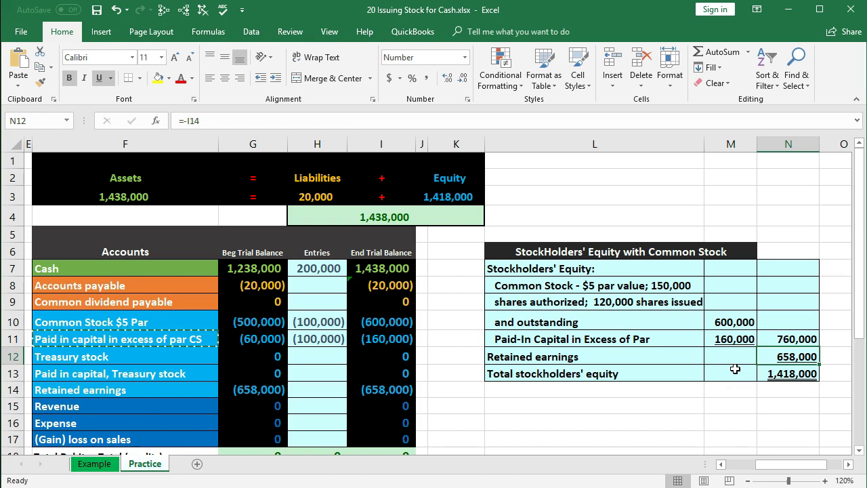
drag(731, 320, 723, 344)
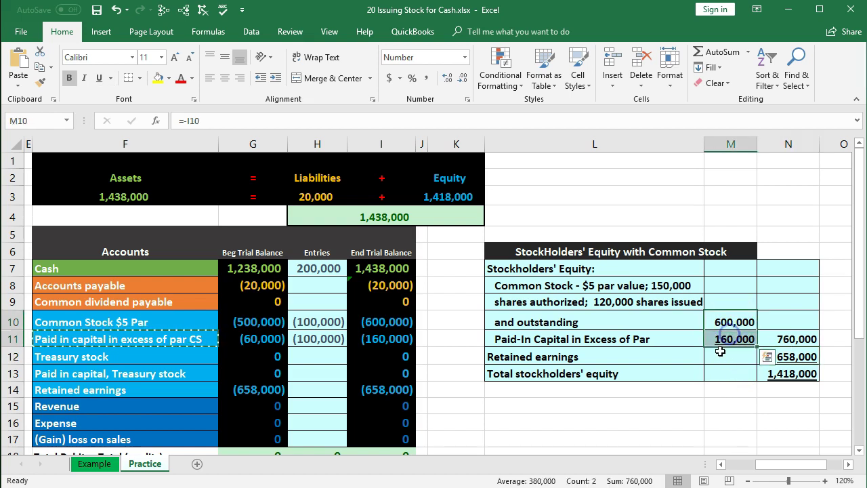